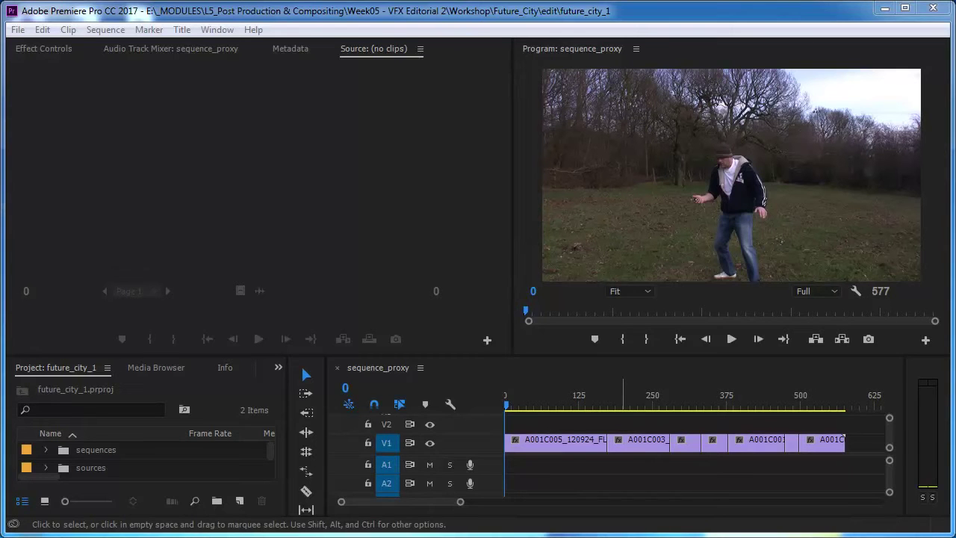
- Scrub through the sequence_proxy timeline from the start to the last clip, around frame 516
left_click_drag(508, 407, 502, 473)
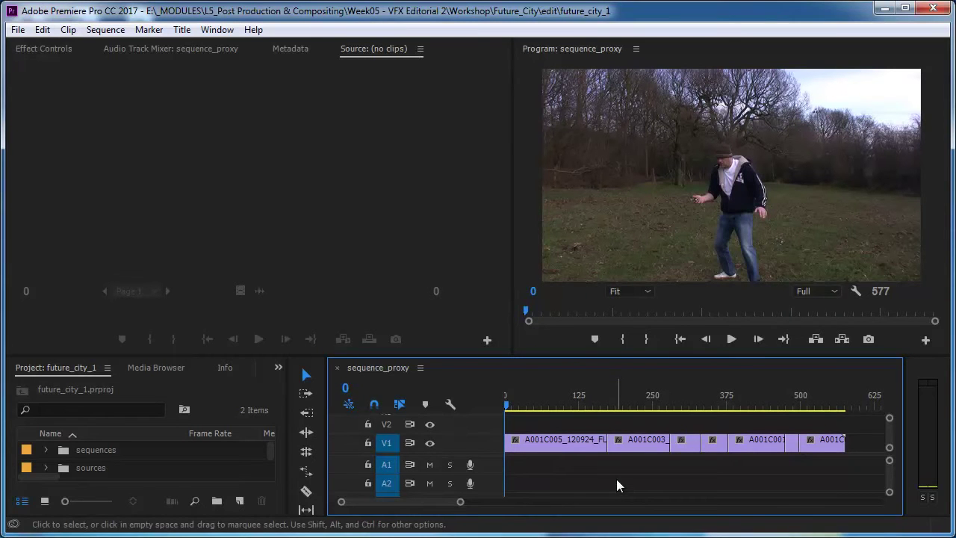
left_click(573, 451)
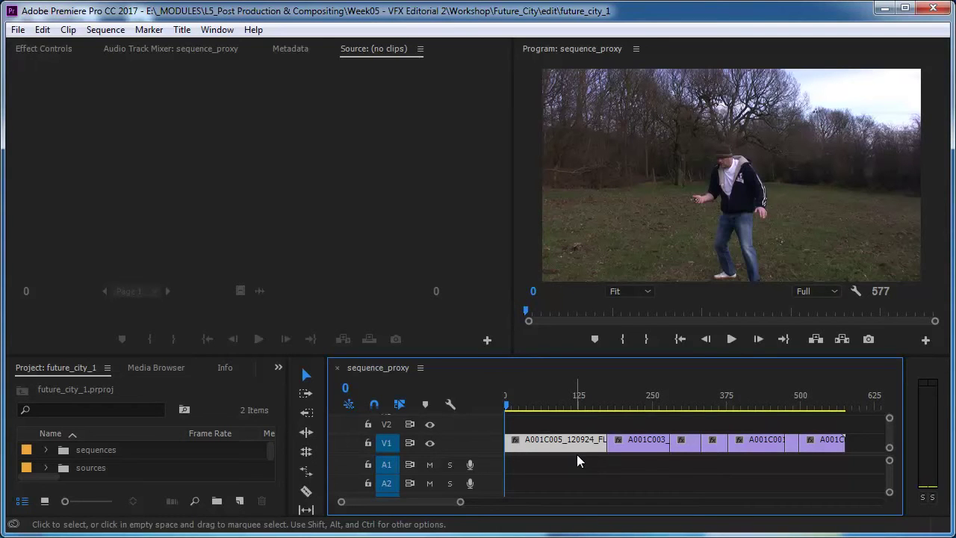
left_click(586, 404)
left_click_drag(586, 405, 471, 449)
left_click_drag(512, 404, 812, 440)
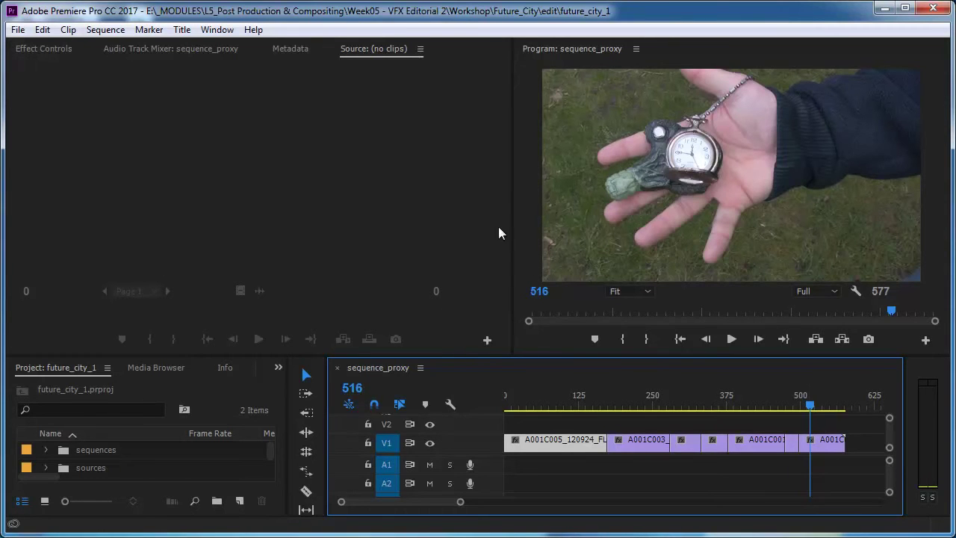
- Start an AAF export of sequence_proxy with Mixdown video and Breakout to Mono left disabled
left_click(19, 31)
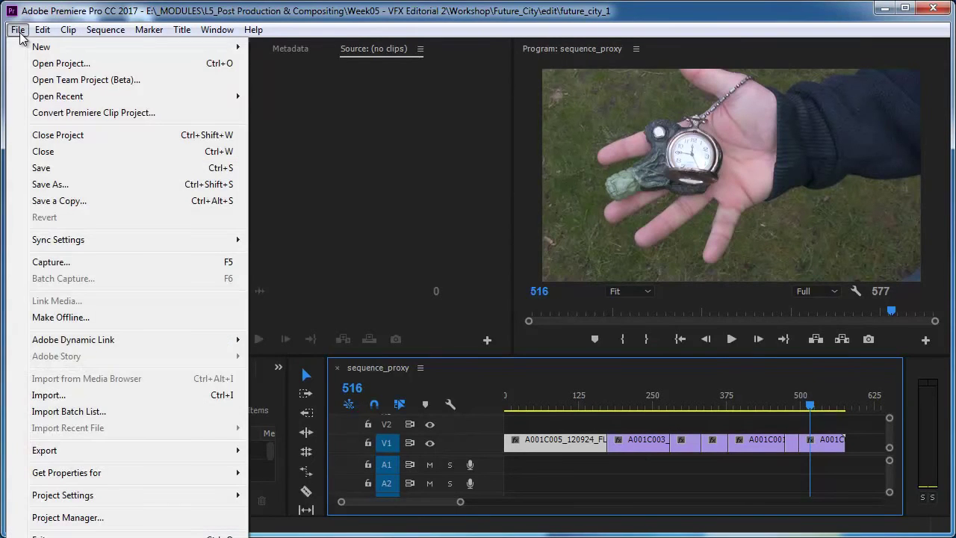
left_click(595, 367)
left_click(17, 30)
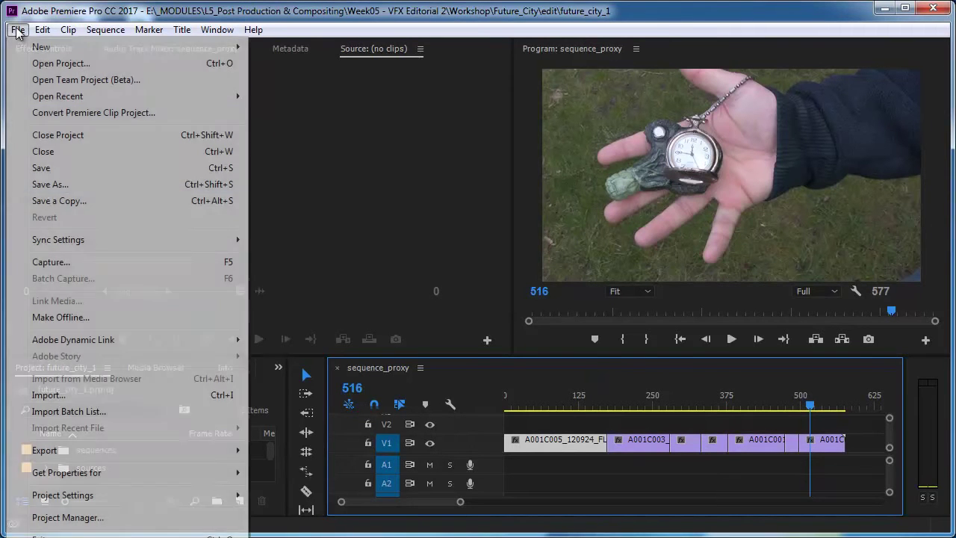
mouse_move(193, 452)
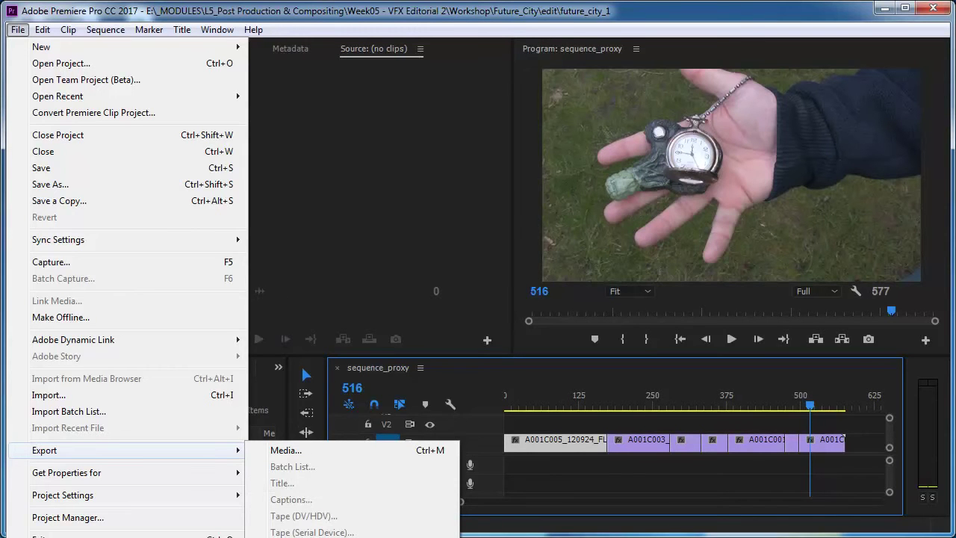
left_click(291, 536)
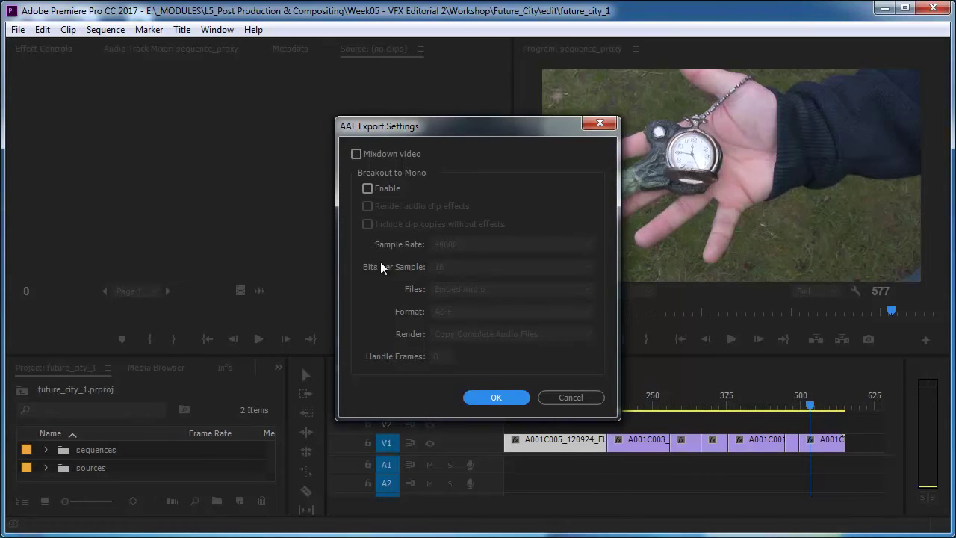
left_click_drag(466, 136, 300, 128)
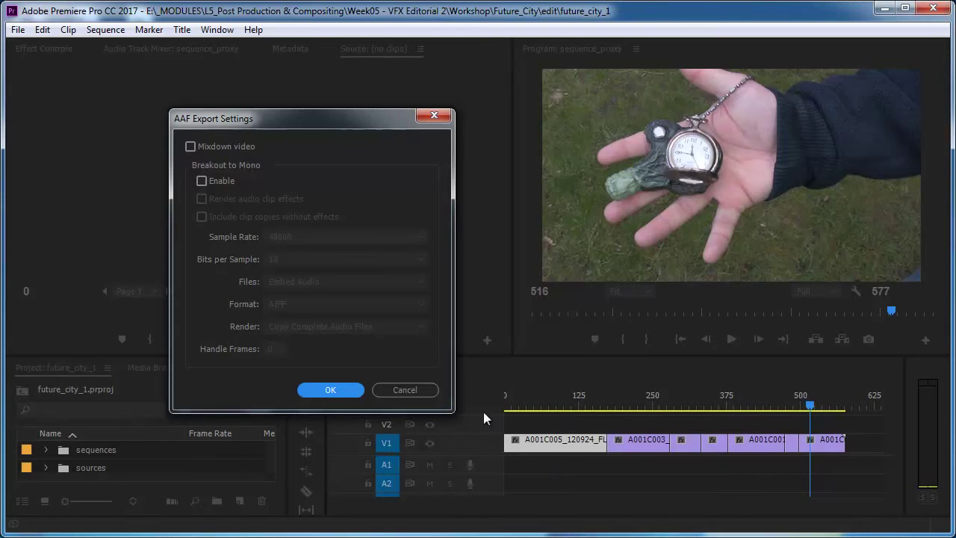
left_click(329, 389)
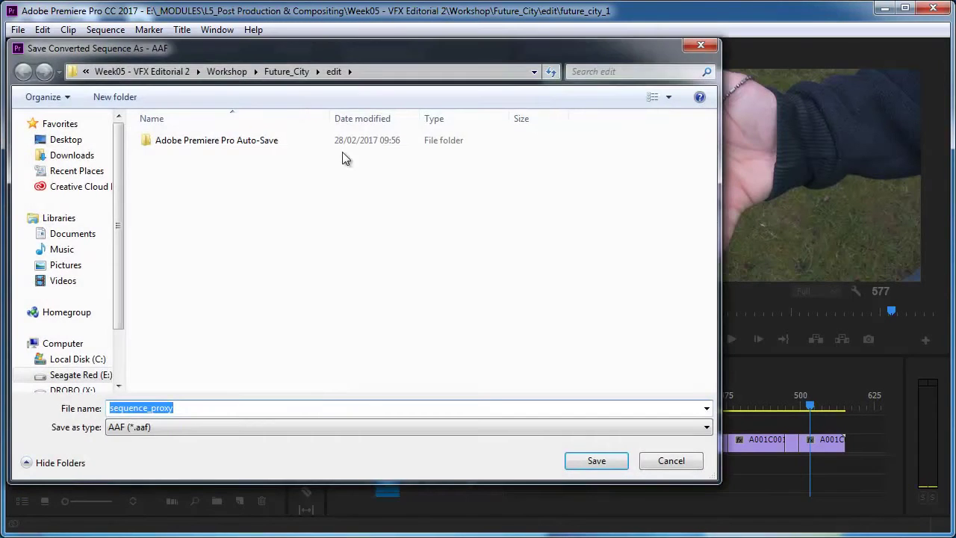
- Save the converted sequence as sequence_proxy01.aaf in the edl folder inside Future_City
left_click(286, 71)
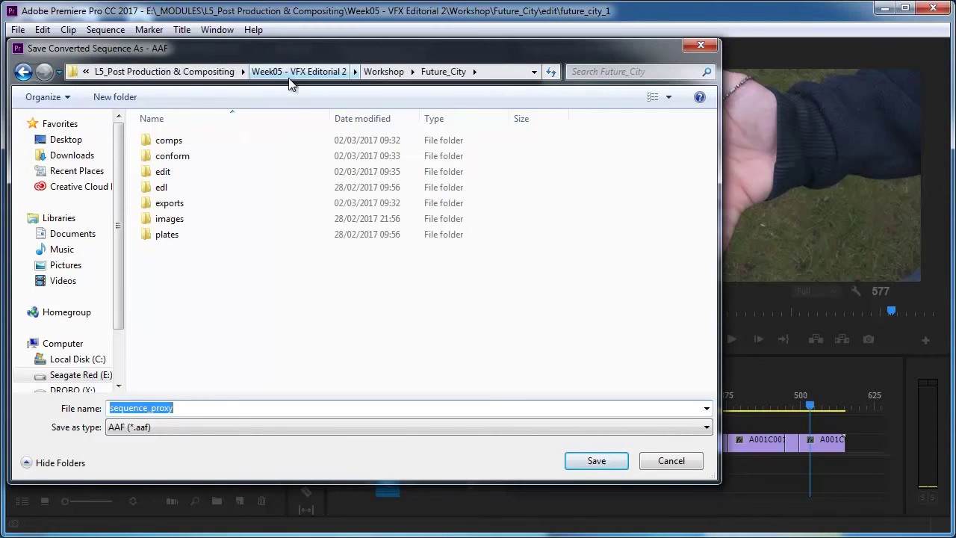
left_click(148, 191)
double_click(148, 190)
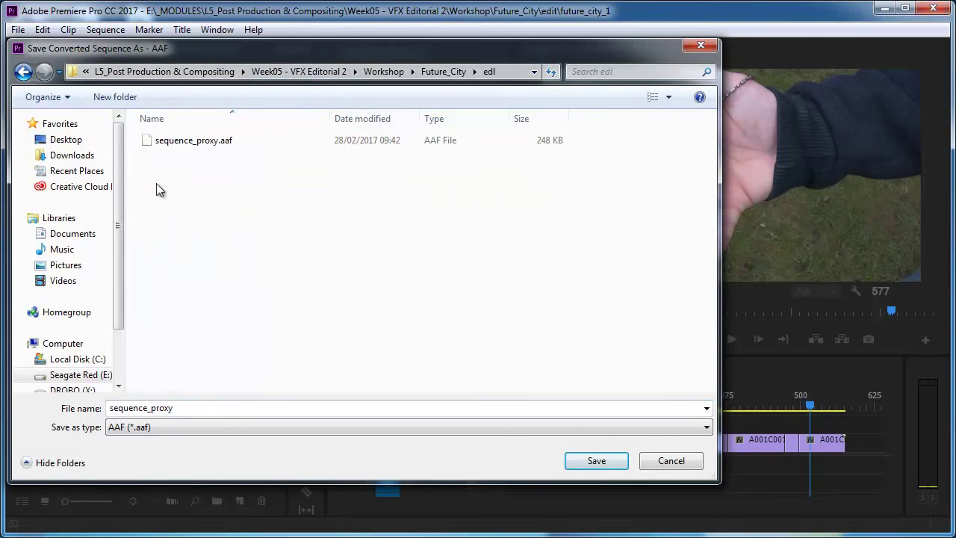
left_click(179, 143)
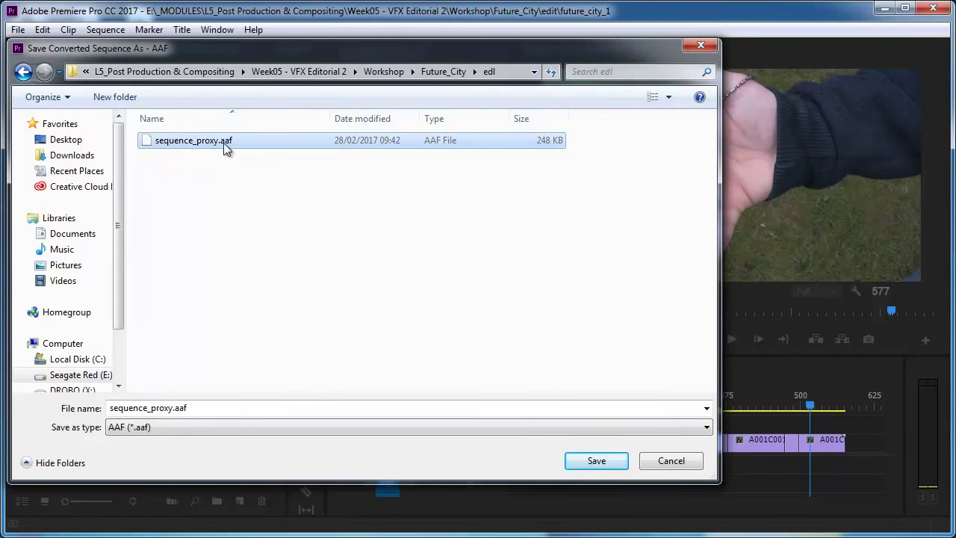
left_click(175, 414)
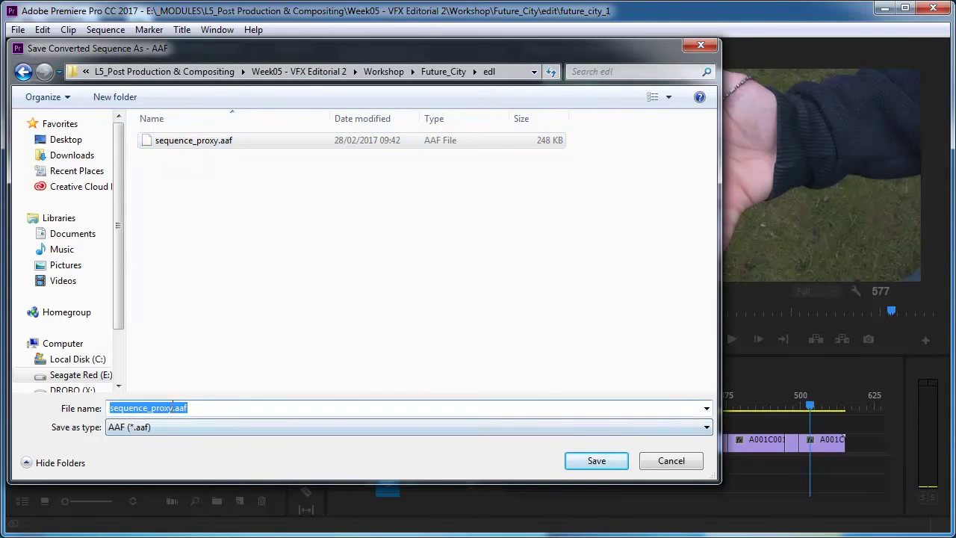
left_click(173, 409)
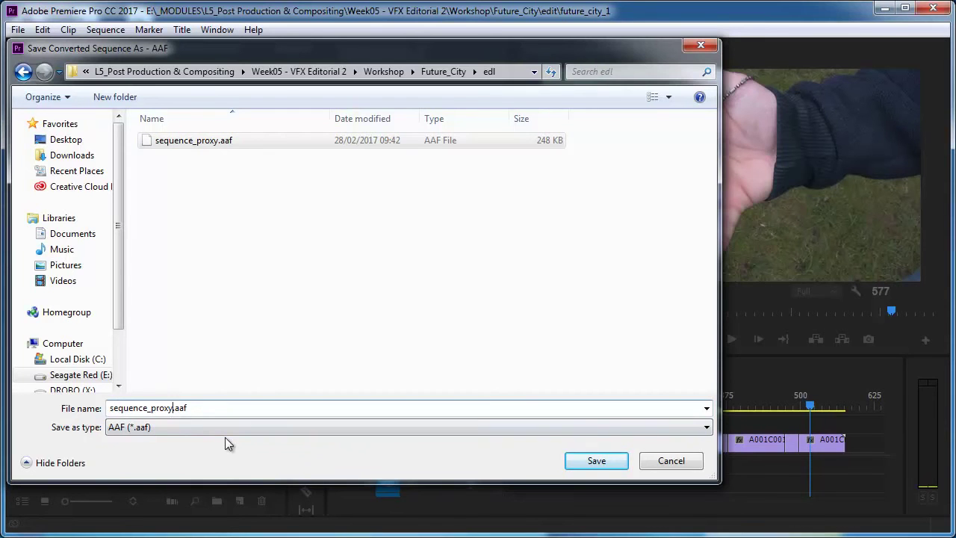
type("01")
left_click(597, 461)
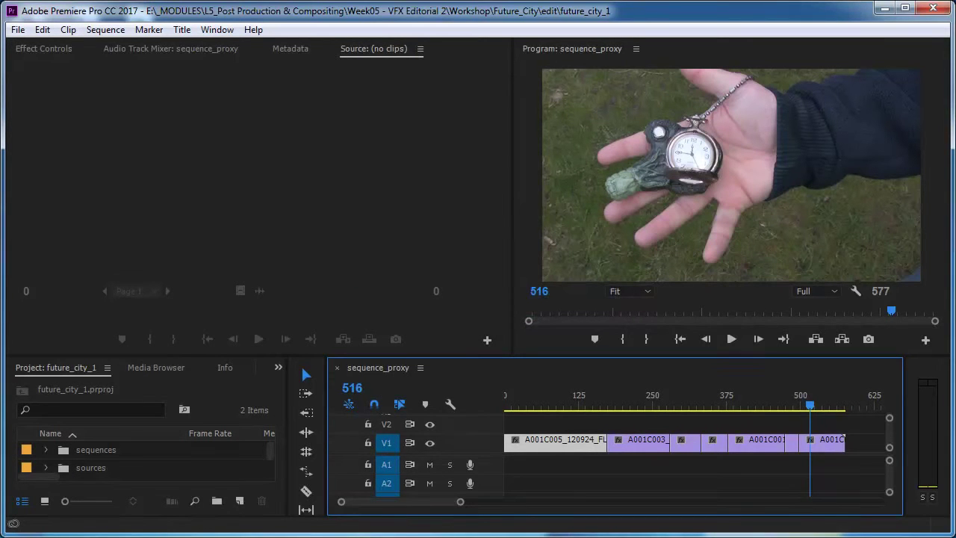
- Switch to Windows Explorer and examine the AAF, XML and EDL files in the Future_City edl folder
left_click_drag(431, 534, 431, 97)
double_click(372, 219)
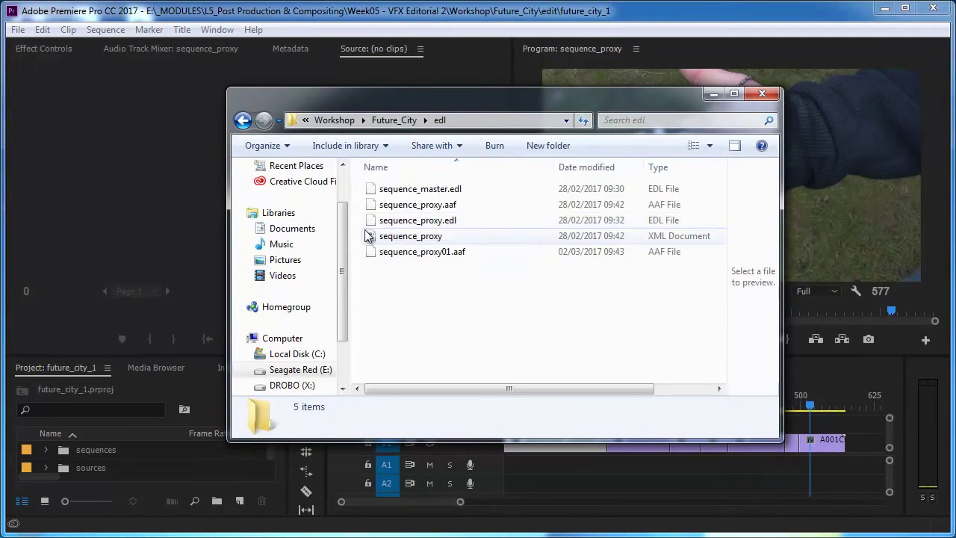
left_click(380, 254)
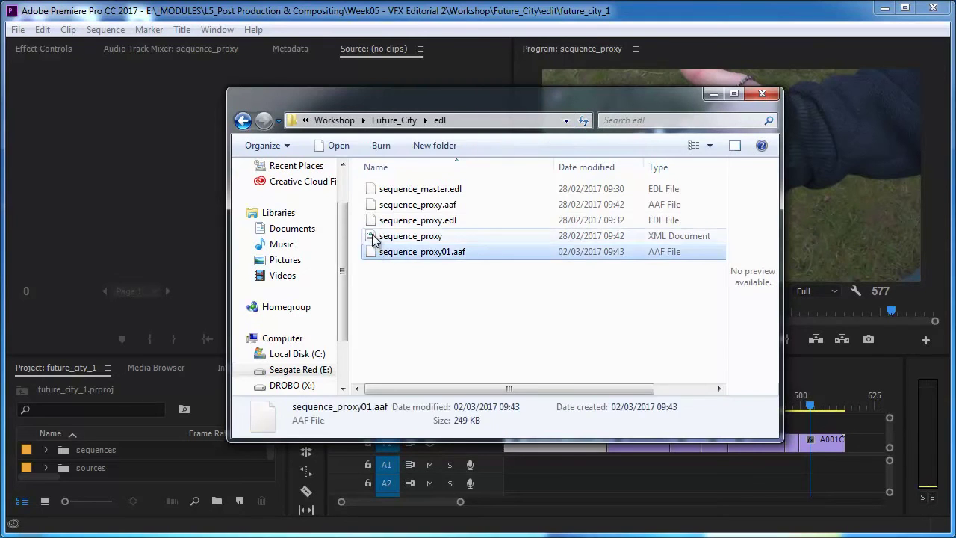
left_click(377, 236)
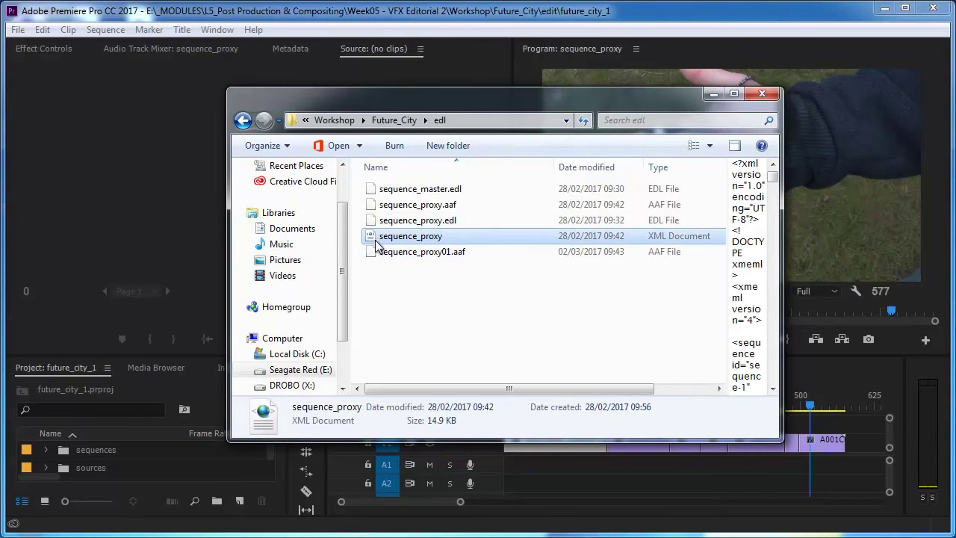
left_click(429, 290)
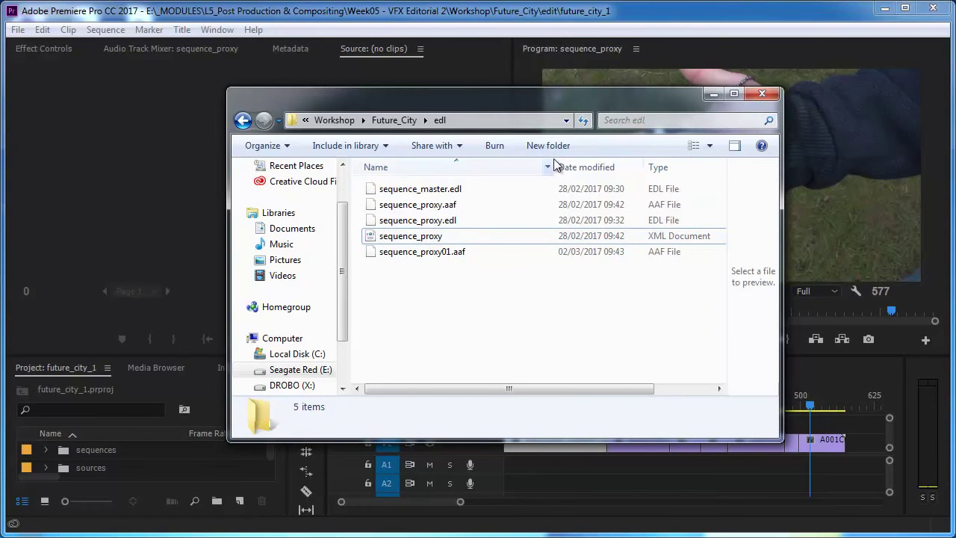
left_click_drag(551, 165, 408, 169)
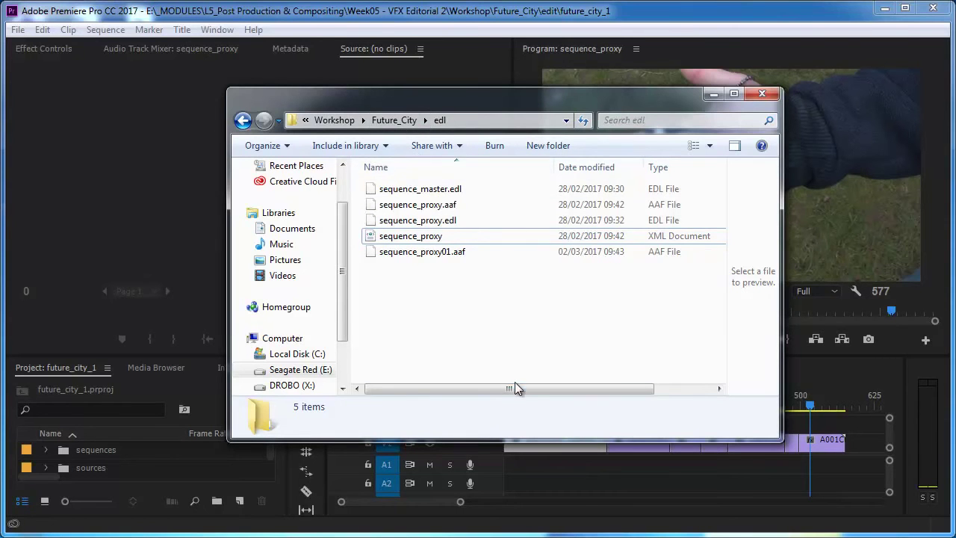
left_click(421, 254)
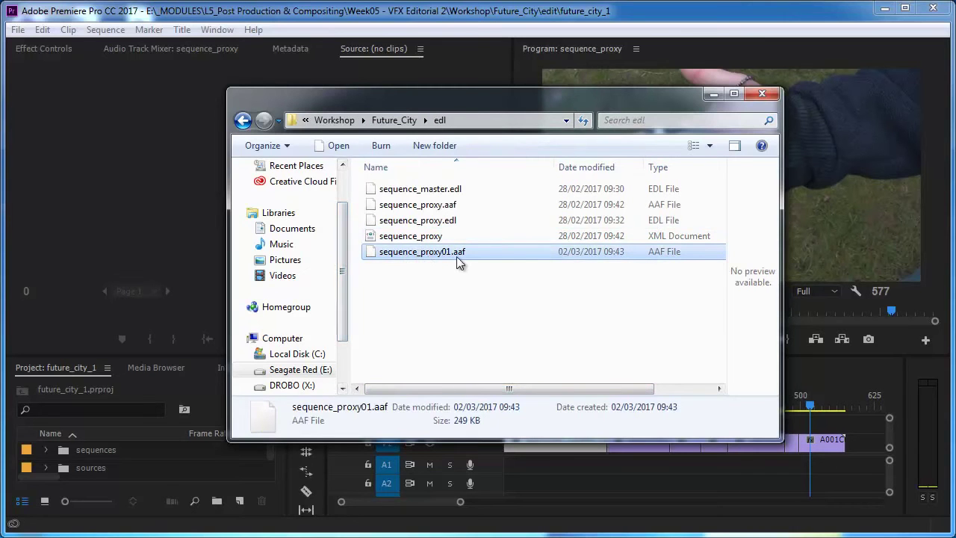
left_click(367, 237)
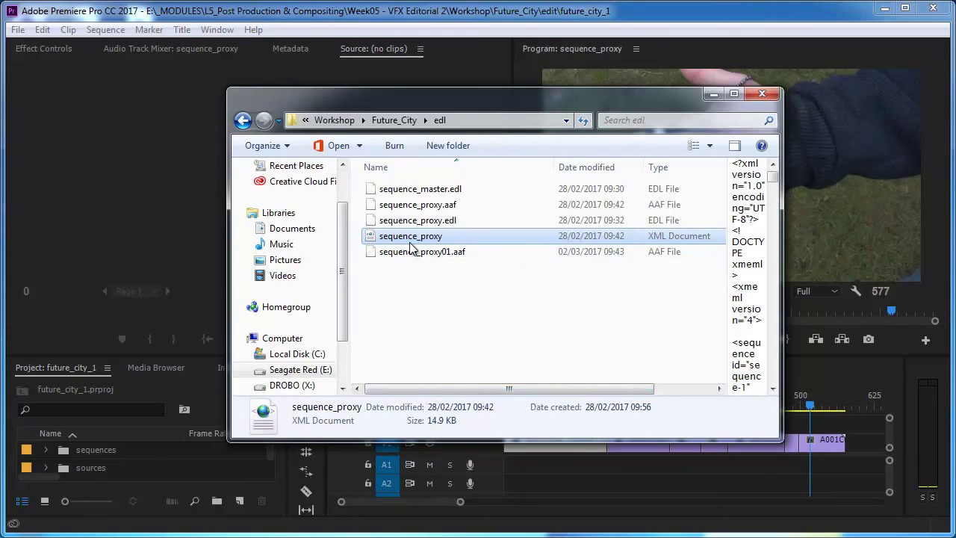
left_click(418, 220)
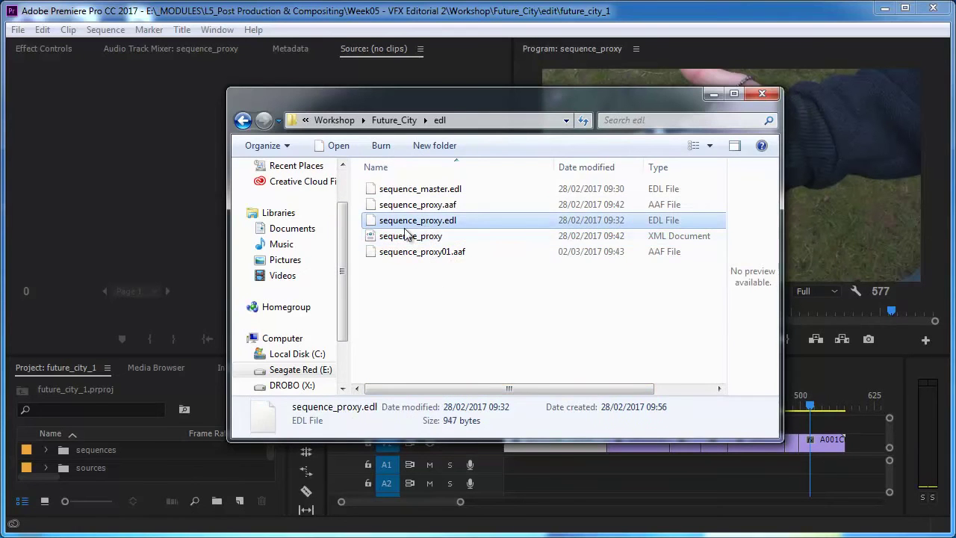
left_click_drag(469, 388, 460, 369)
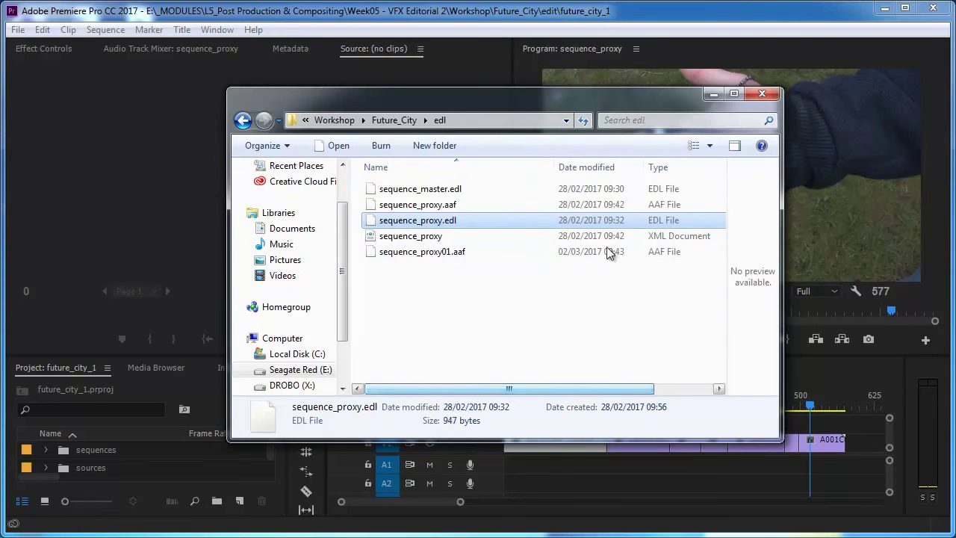
- Switch to NukeStudio, make the viewer area slightly taller and create a new empty project
left_click(713, 94)
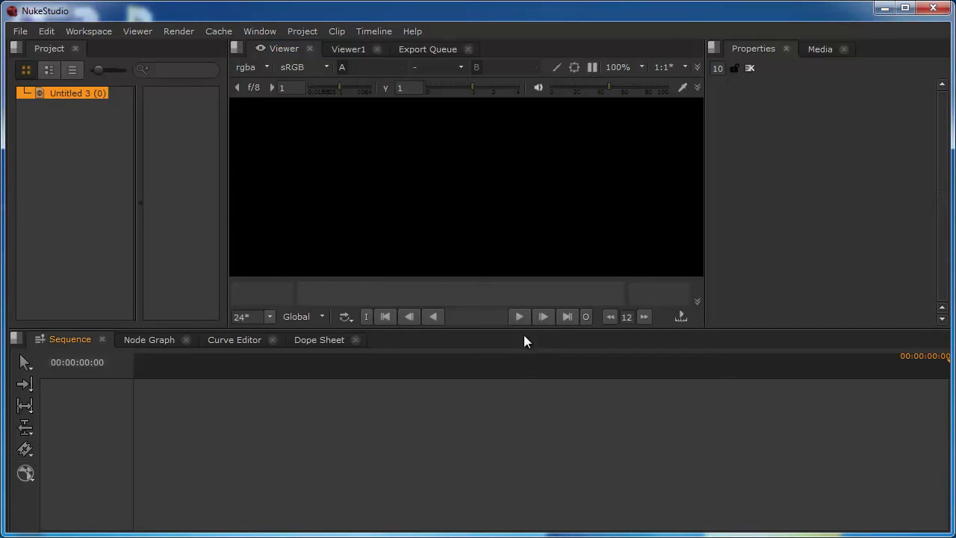
mouse_move(521, 329)
left_mouse_down()
mouse_move(515, 356)
mouse_move(518, 324)
mouse_move(521, 340)
left_mouse_up()
left_click(19, 31)
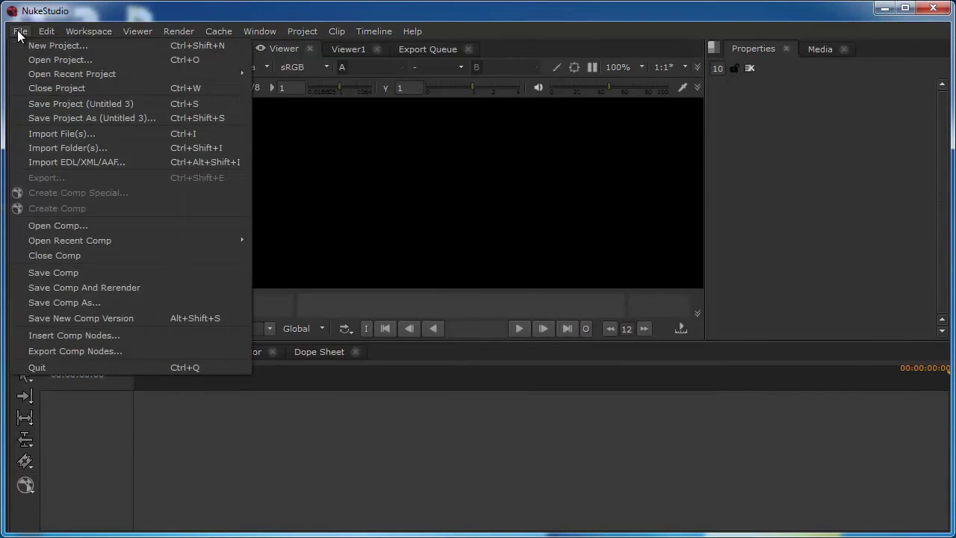
left_click(52, 9)
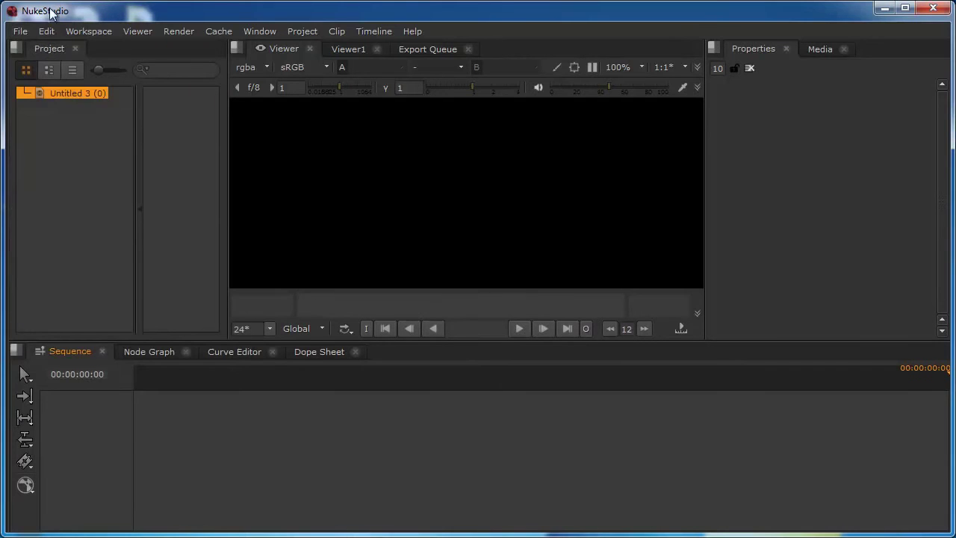
left_click(20, 32)
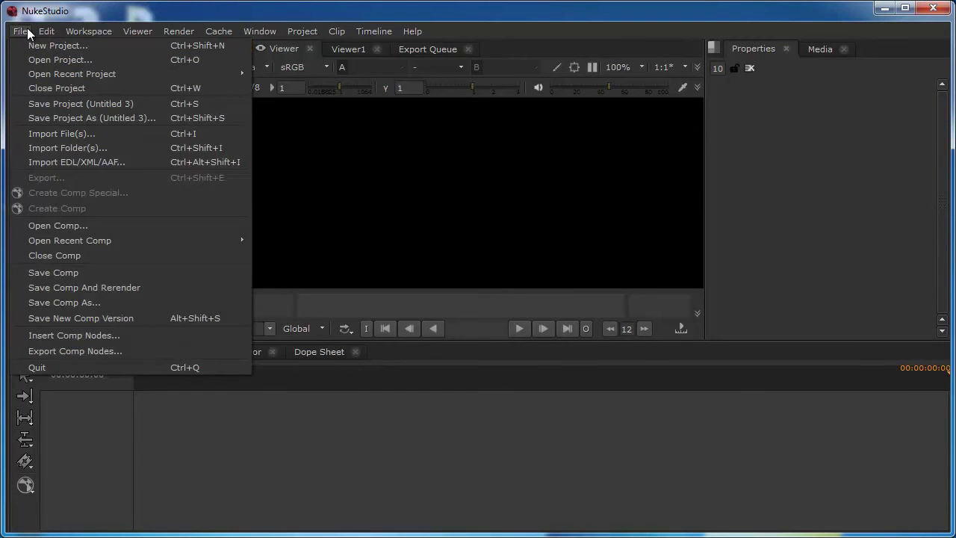
left_click(27, 44)
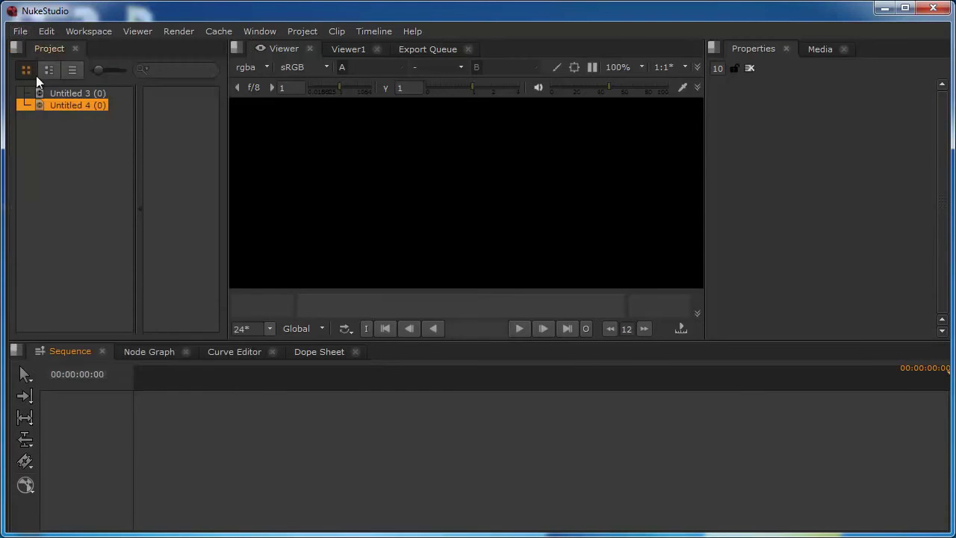
- Select the new Untitled 4 project and widen the project area beside the viewer
left_click(63, 95)
left_click(62, 105)
right_click(61, 104)
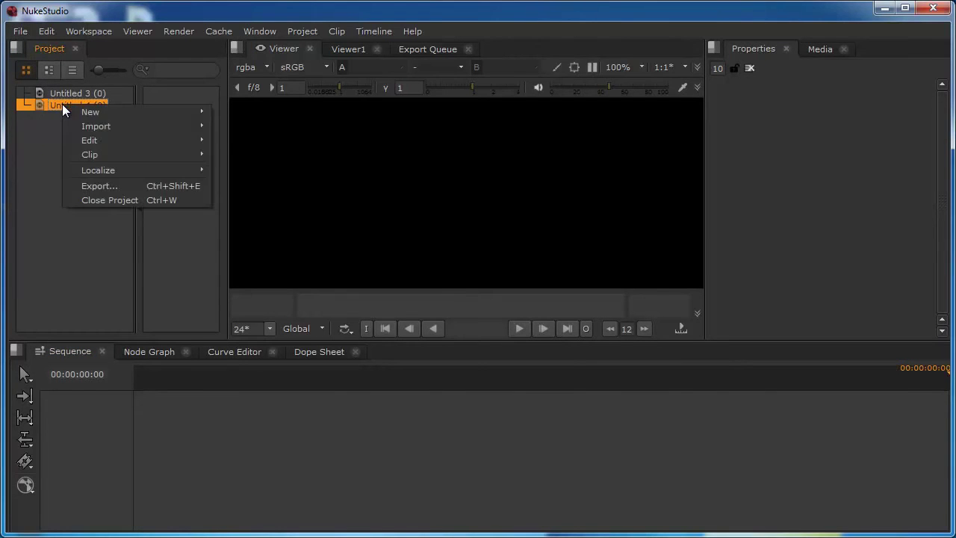
left_click(4, 98)
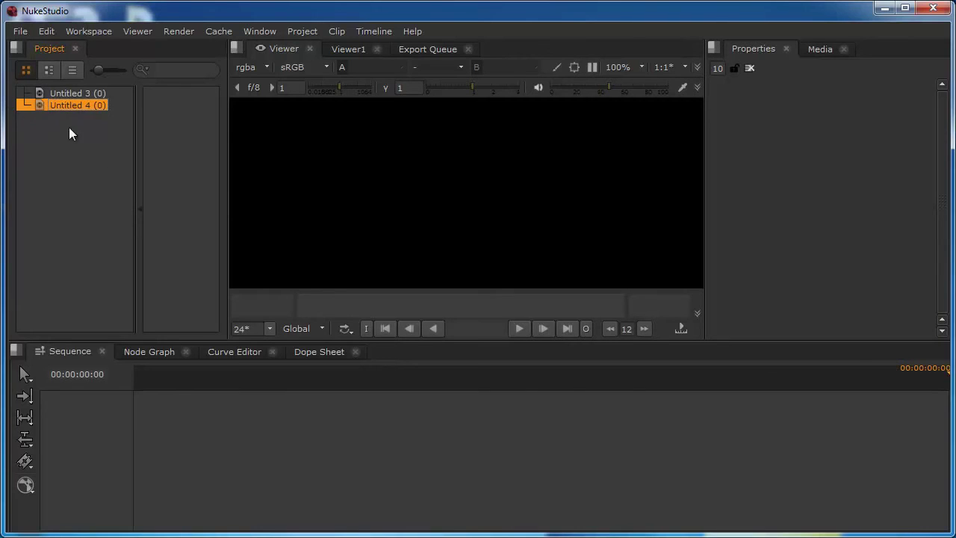
left_click_drag(227, 190, 276, 202)
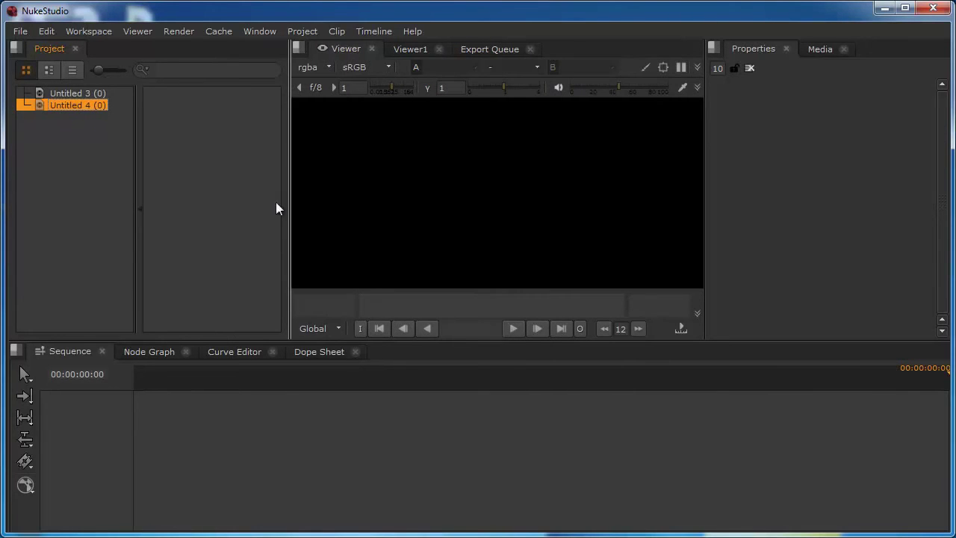
- Select the Untitled 3 project and import sequence_proxy01.aaf from the Week05 Workshop/Future_City/edl folder on drive E
left_click(37, 95)
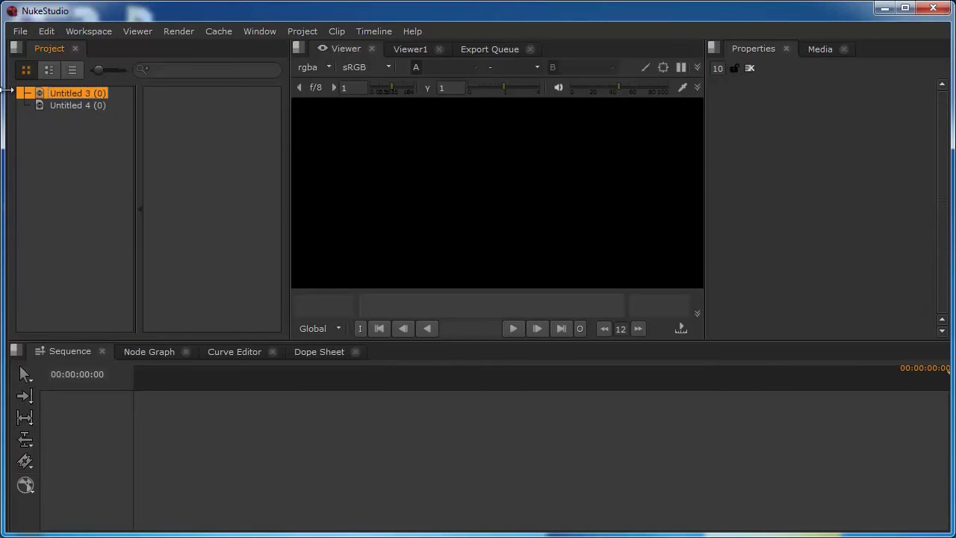
left_click(22, 33)
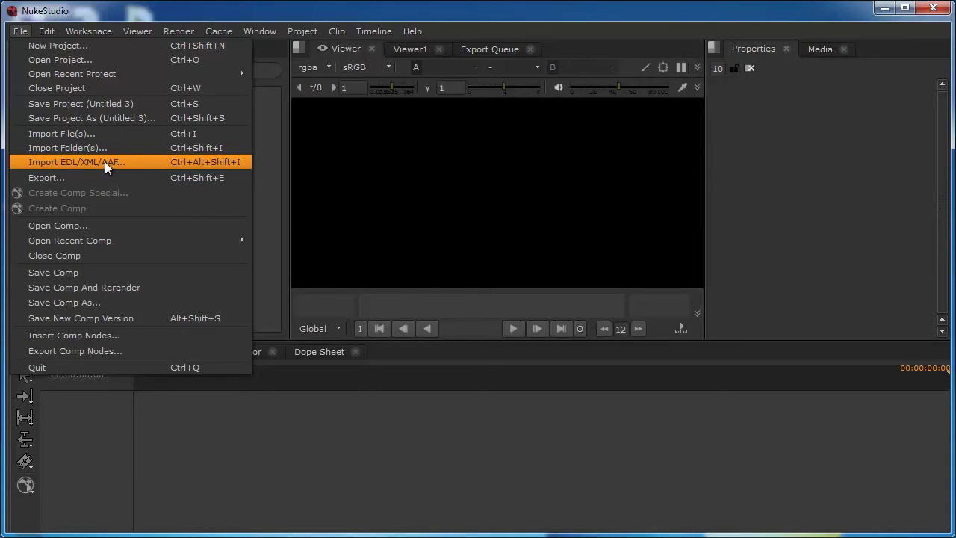
left_click(124, 163)
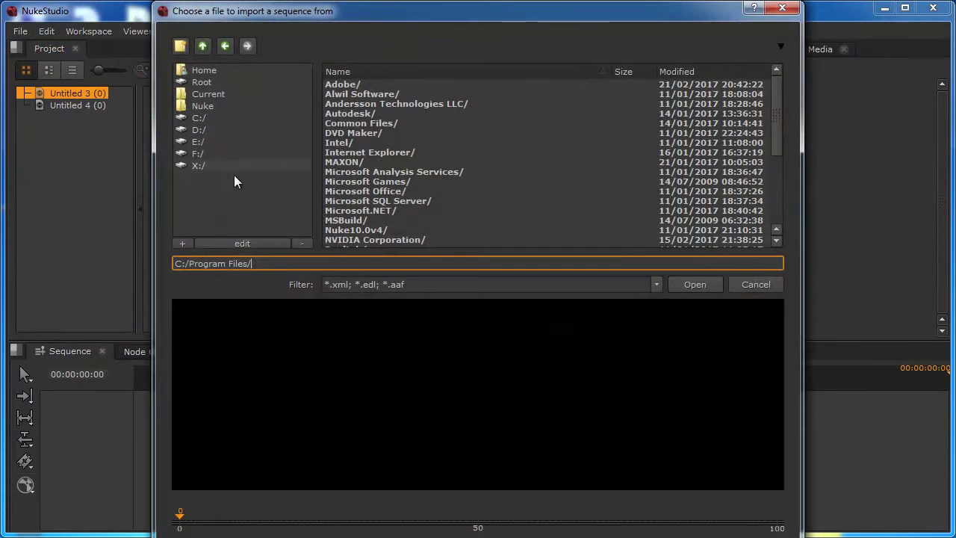
left_click(195, 141)
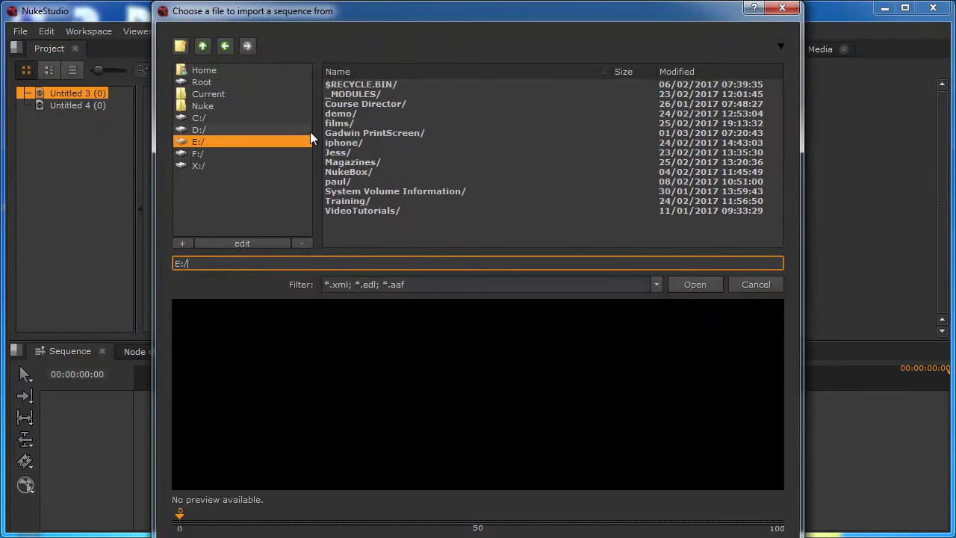
double_click(345, 95)
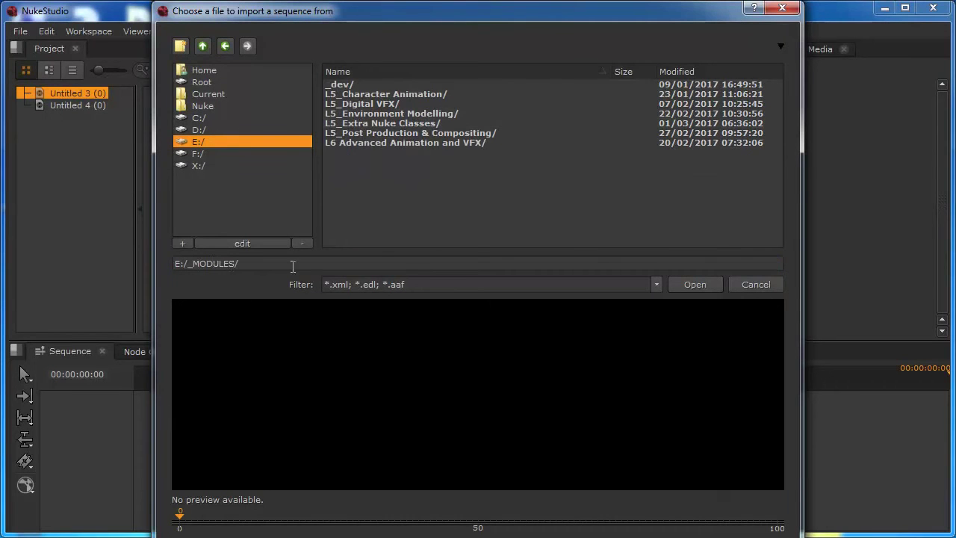
double_click(373, 132)
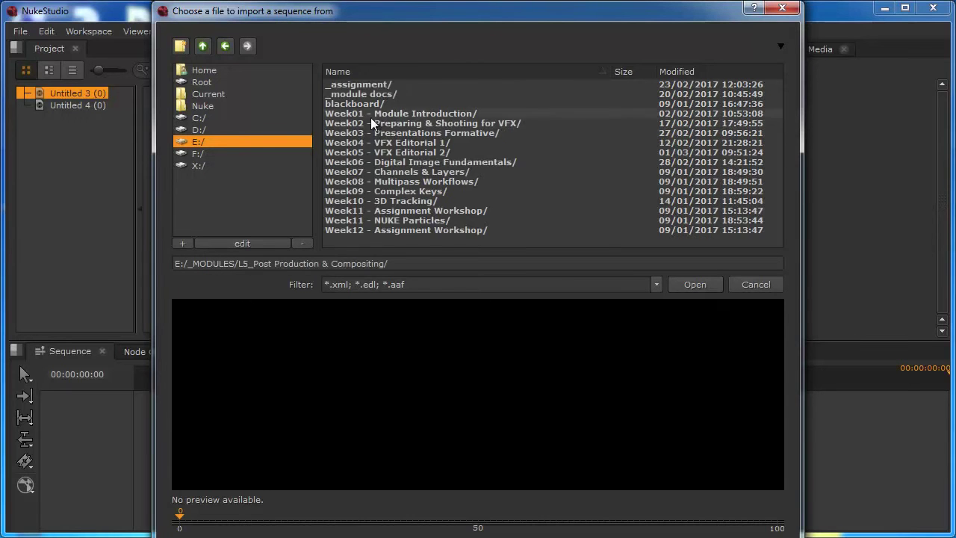
double_click(387, 150)
double_click(352, 104)
double_click(350, 95)
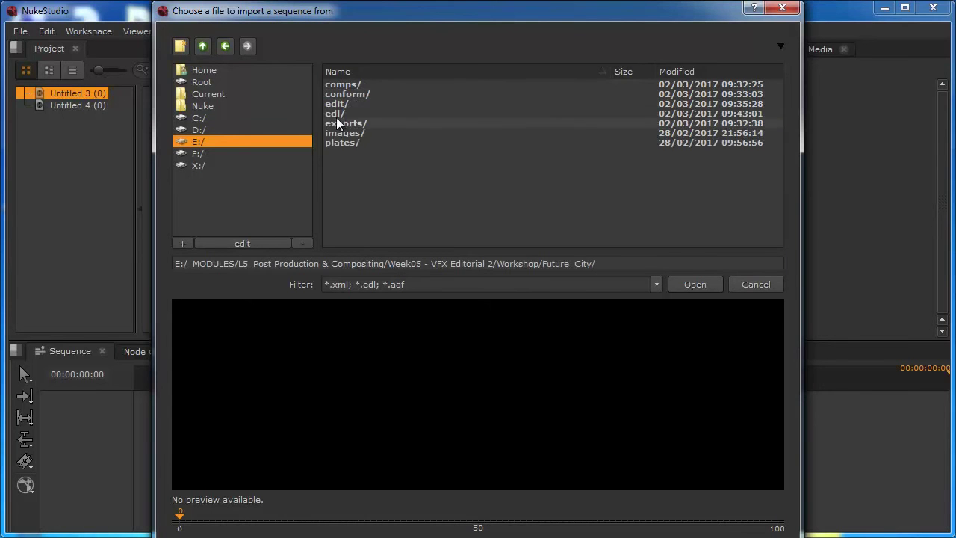
double_click(336, 114)
left_click(356, 125)
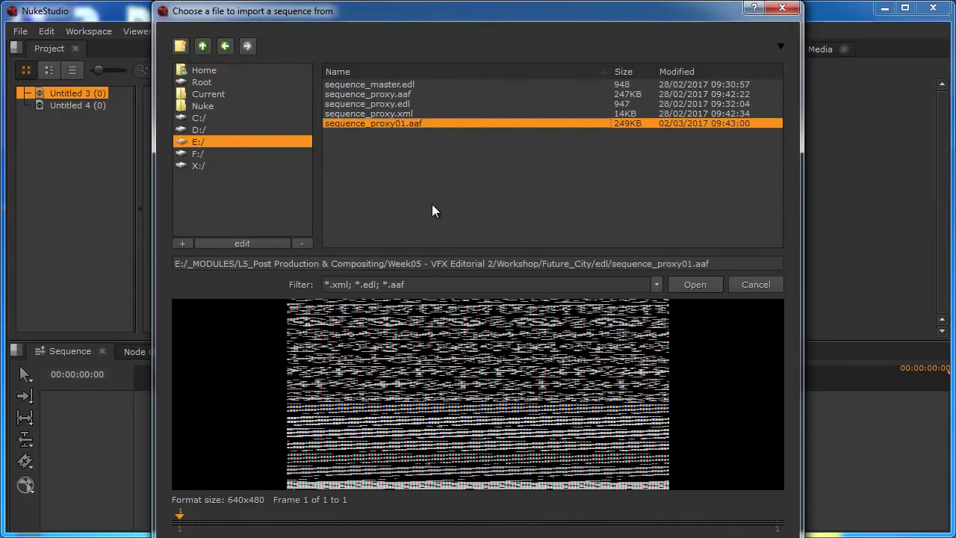
left_click(694, 285)
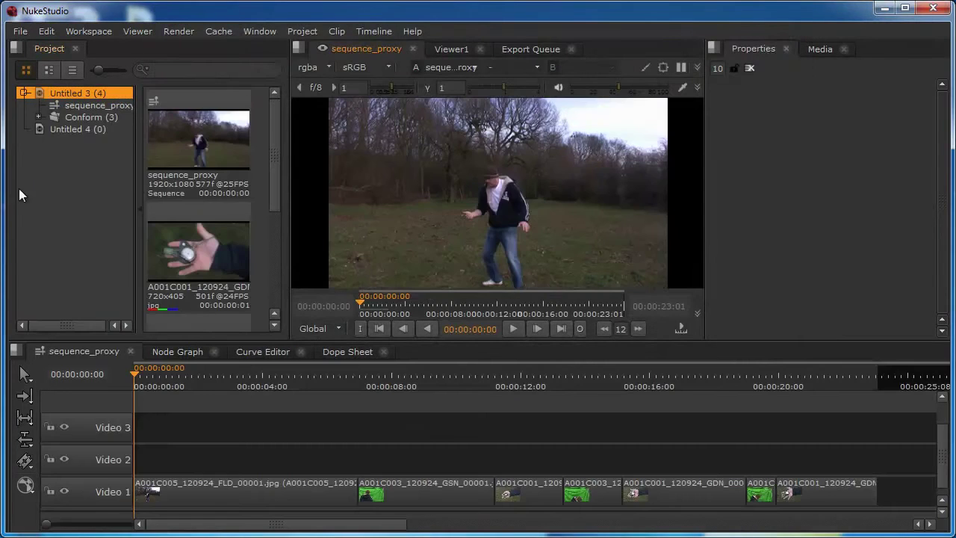
- Examine the imported sequence_proxy and its source clips in the Untitled 3 project bin
left_click_drag(277, 173, 293, 204)
left_click_drag(140, 382, 112, 412)
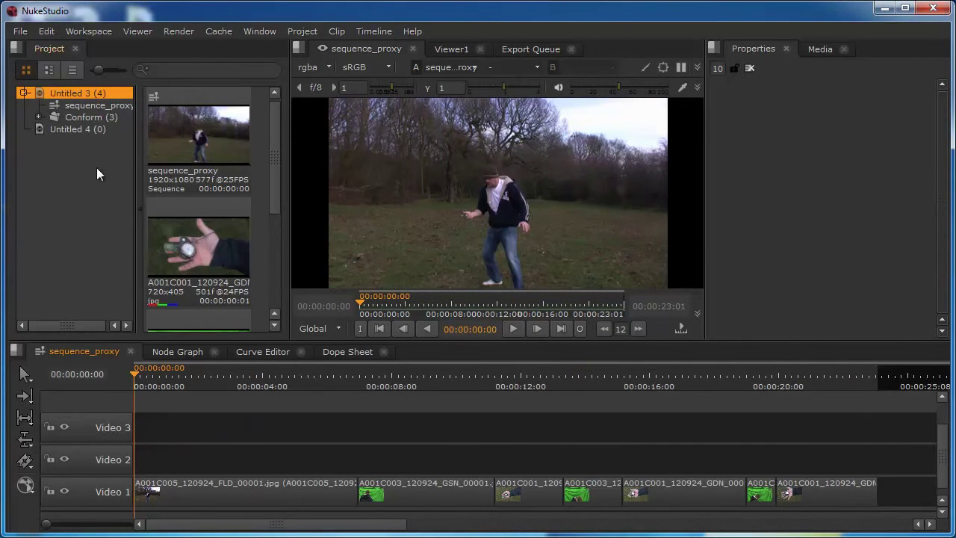
left_click_drag(276, 142, 202, 127)
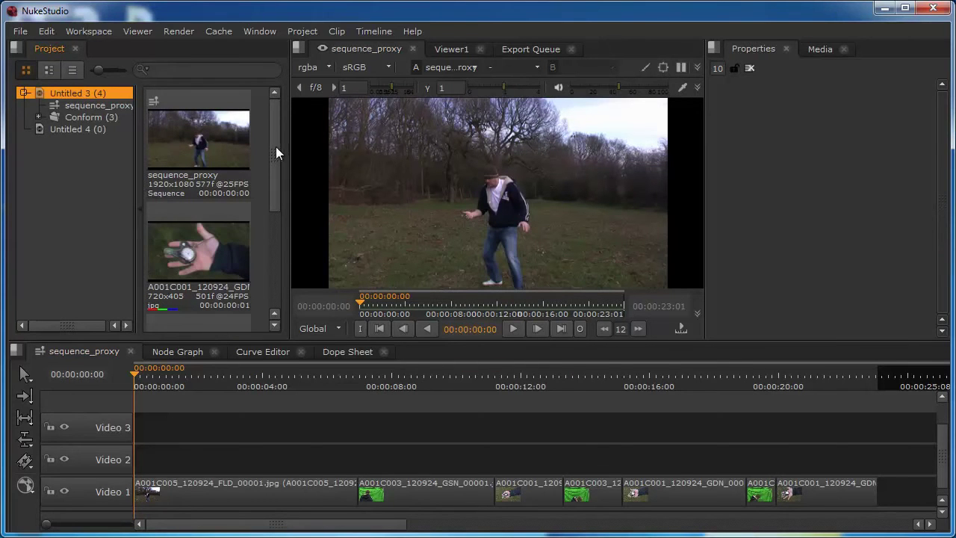
left_click_drag(276, 147, 190, 187)
left_click(176, 200)
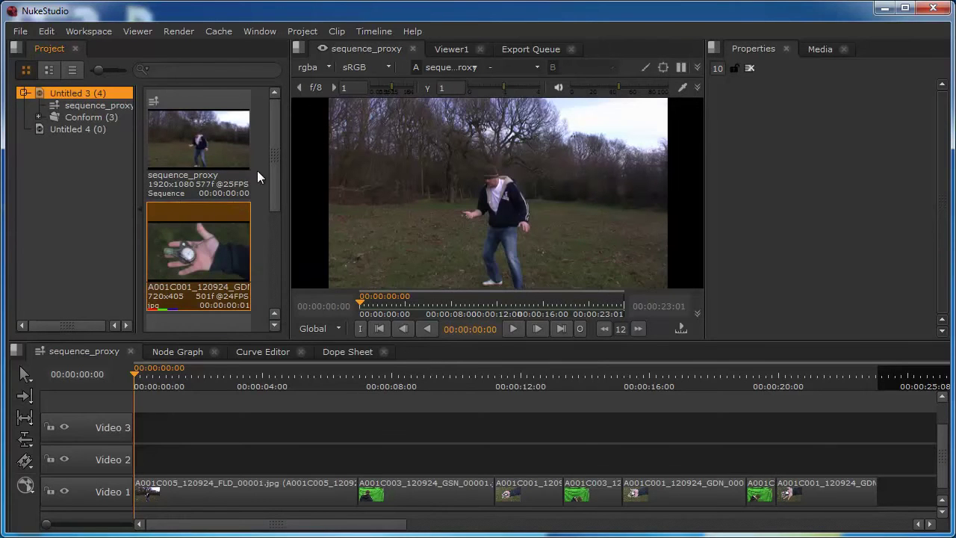
left_click(185, 170)
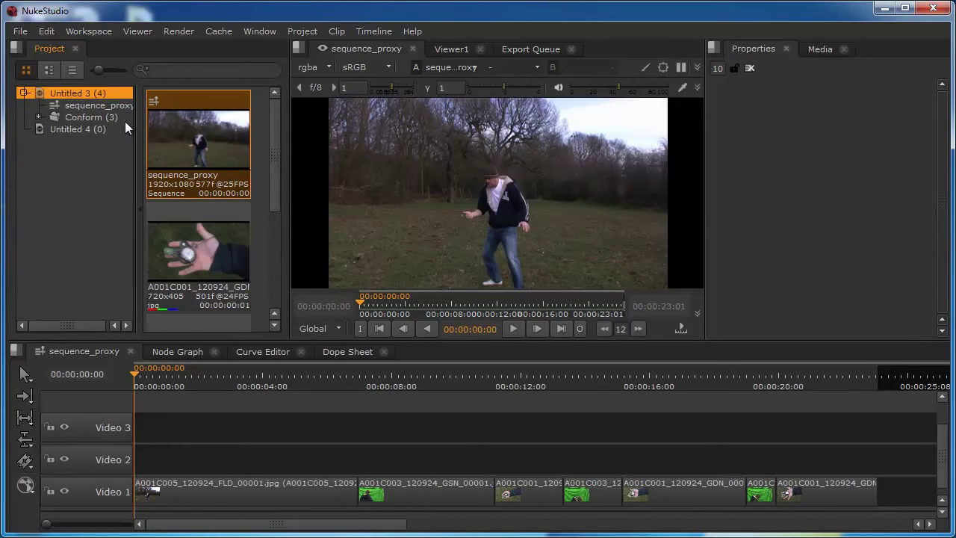
- Delete the Conform bin from Untitled 3 together with the clips used by the sequence
left_click(38, 117)
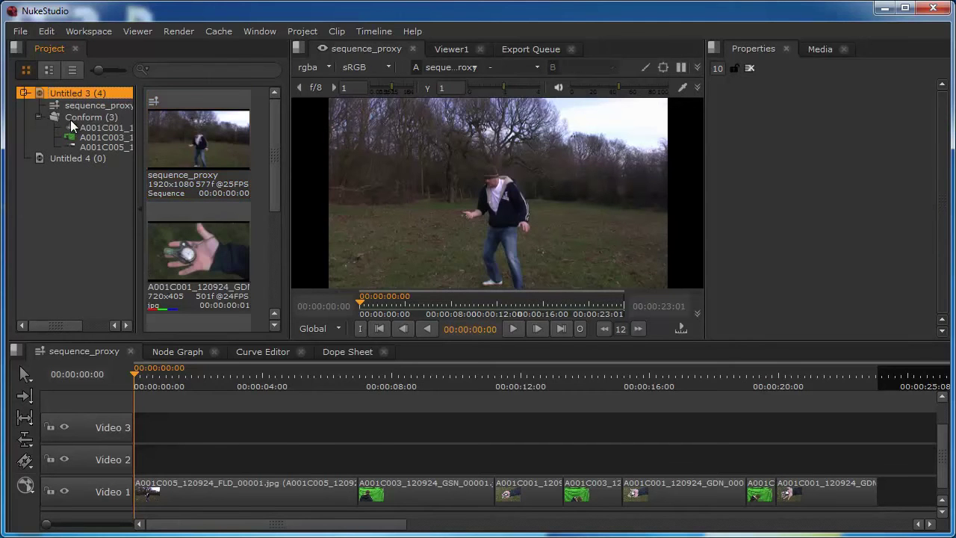
left_click(75, 117)
key("Delete")
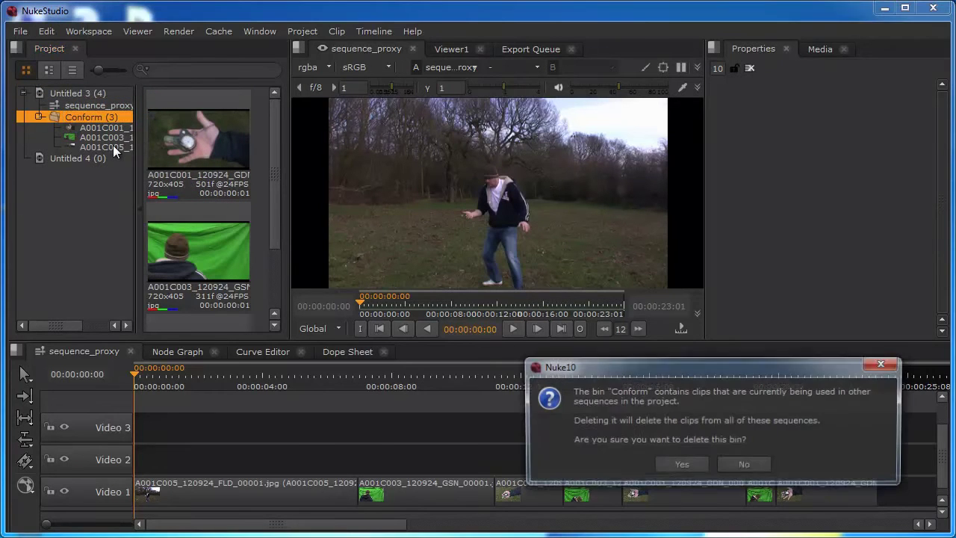
left_click(680, 465)
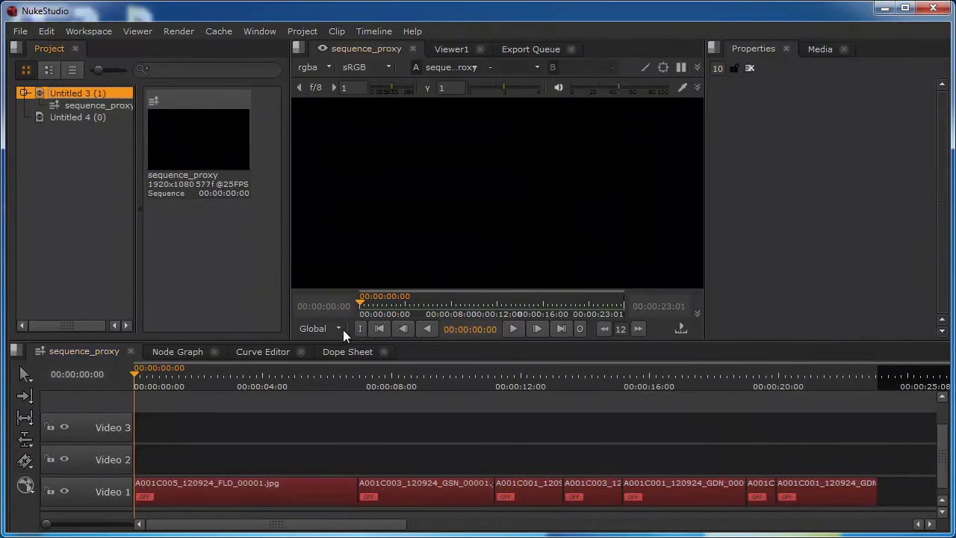
left_click_drag(136, 376, 87, 494)
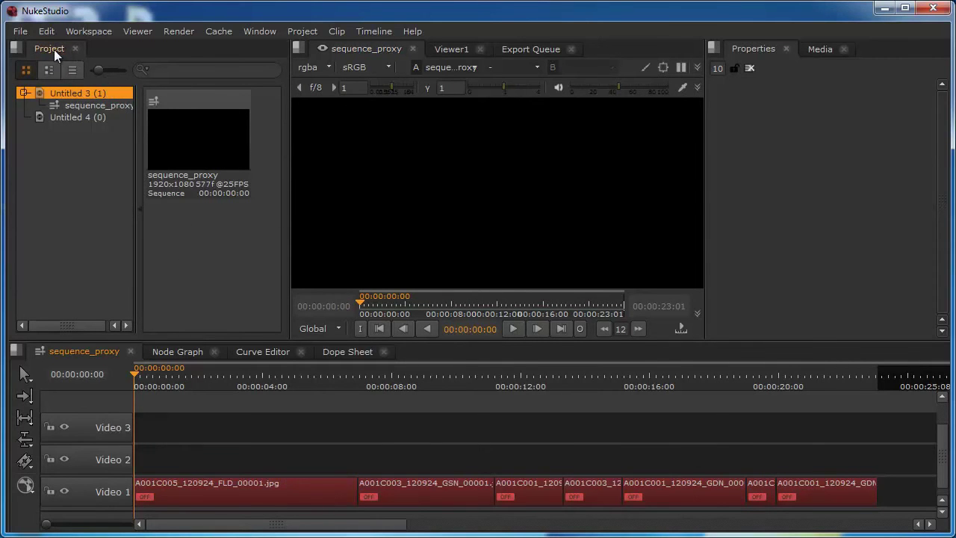
- Switch to the Conforming workspace and make the timeline area slightly taller
left_click(83, 33)
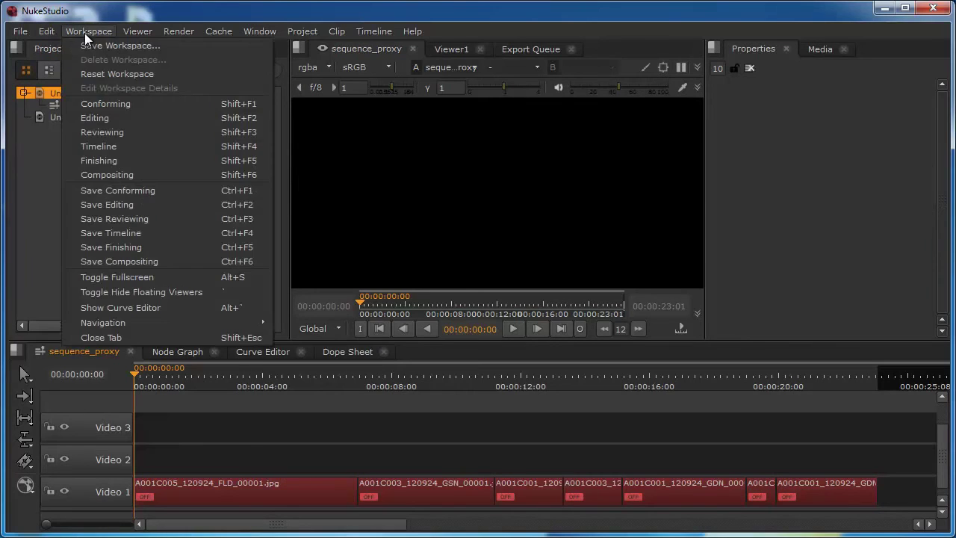
left_click(104, 101)
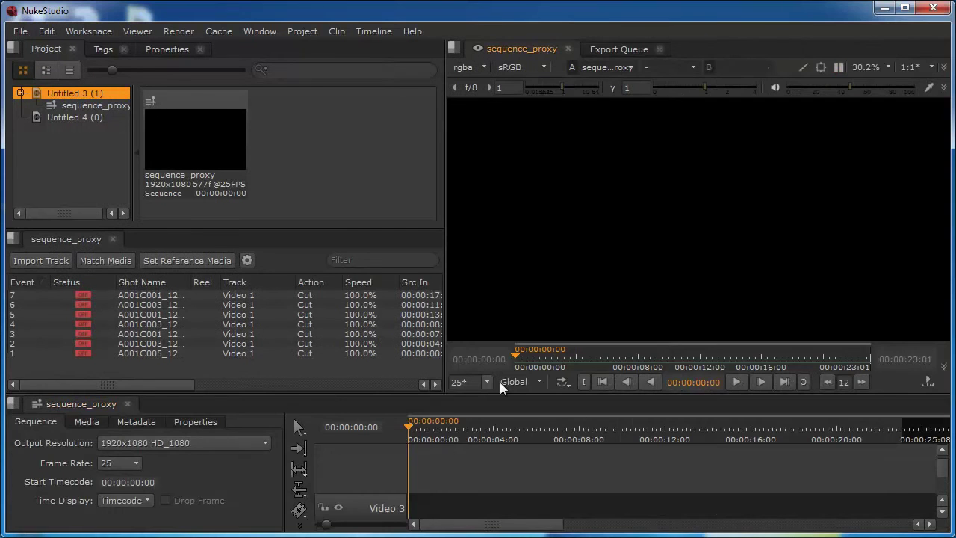
left_click_drag(432, 397, 432, 372)
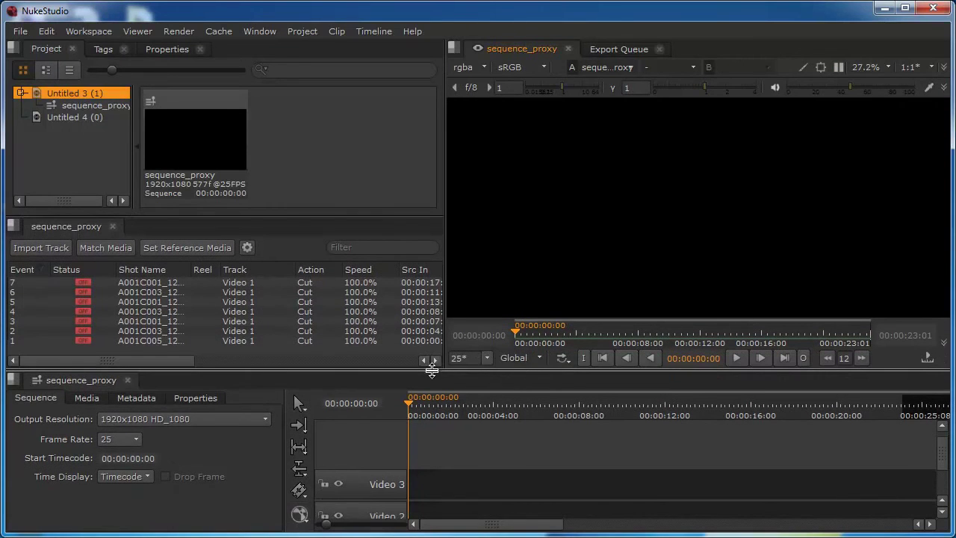
- Select all seven offline events in the sequence_proxy event list and bring the Video 1 track into view
left_click_drag(137, 361, 79, 369)
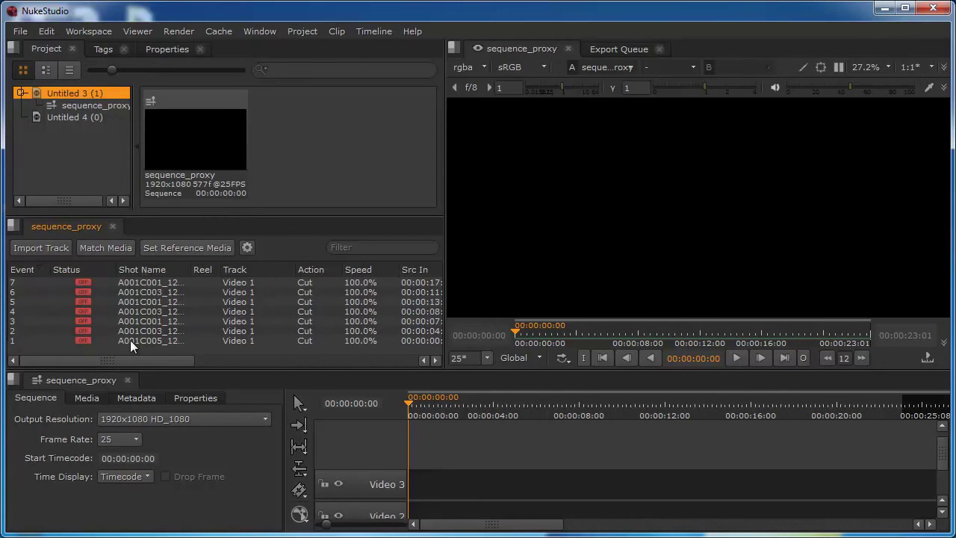
left_click_drag(148, 349, 92, 282)
left_click_drag(129, 362, 94, 418)
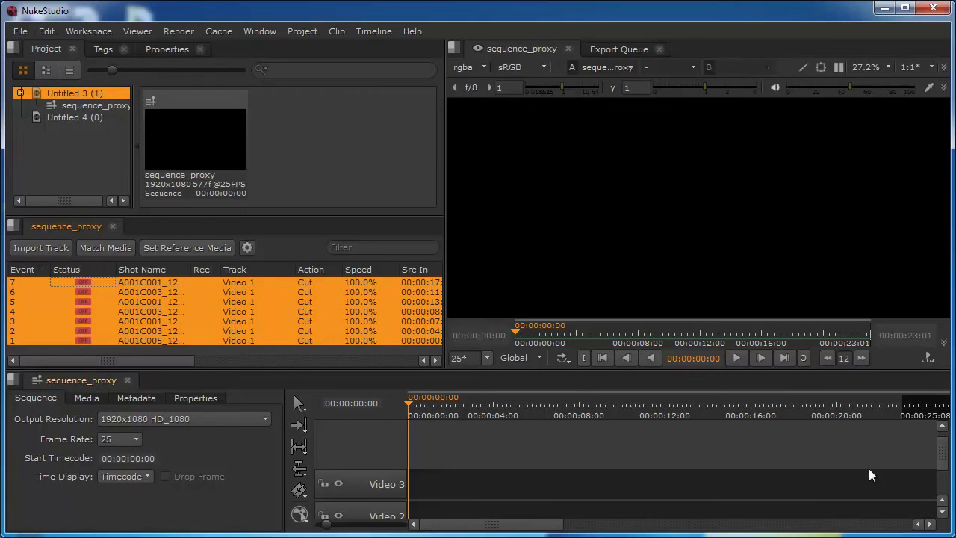
left_click_drag(944, 455, 939, 532)
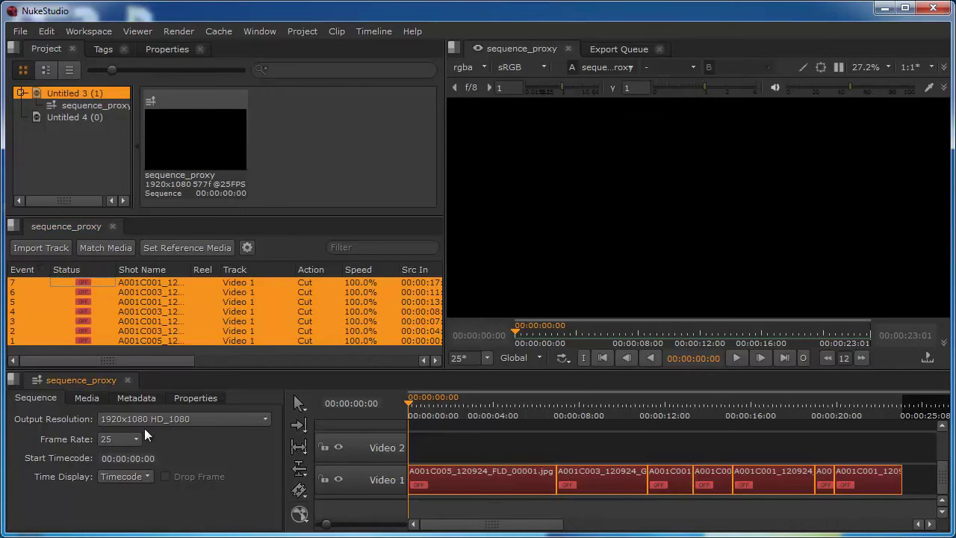
- Match media for the selected events from Future_City/plates/proxy, accepting the default conform options
left_click(100, 247)
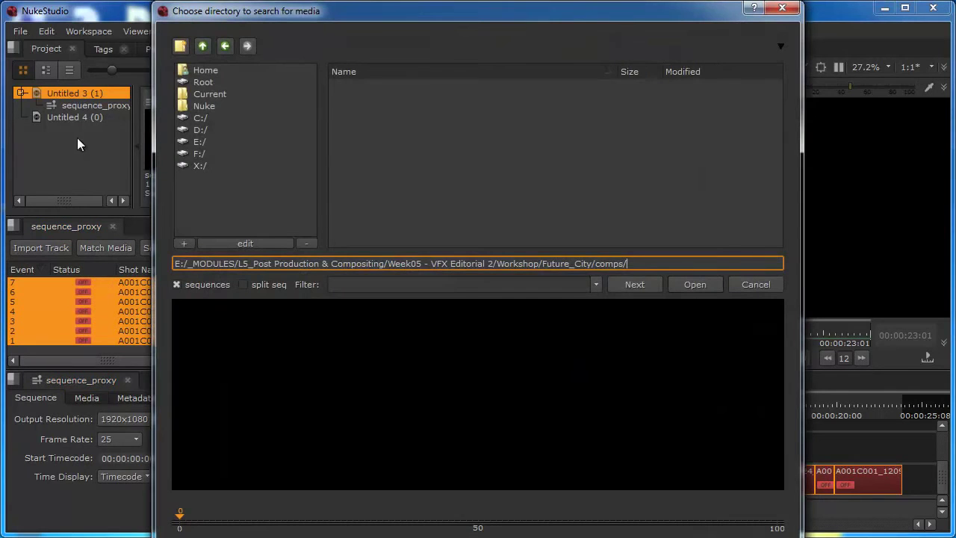
left_click(196, 141)
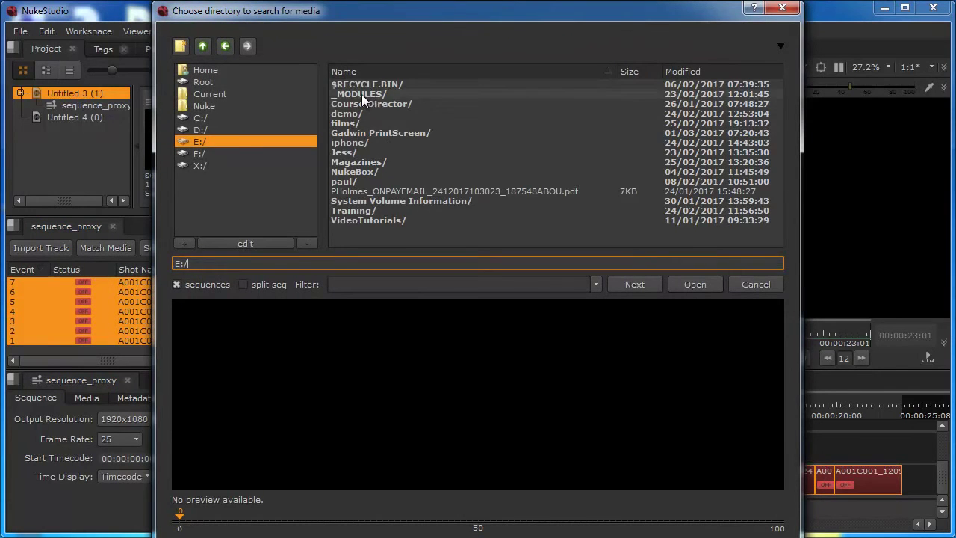
double_click(361, 94)
double_click(366, 161)
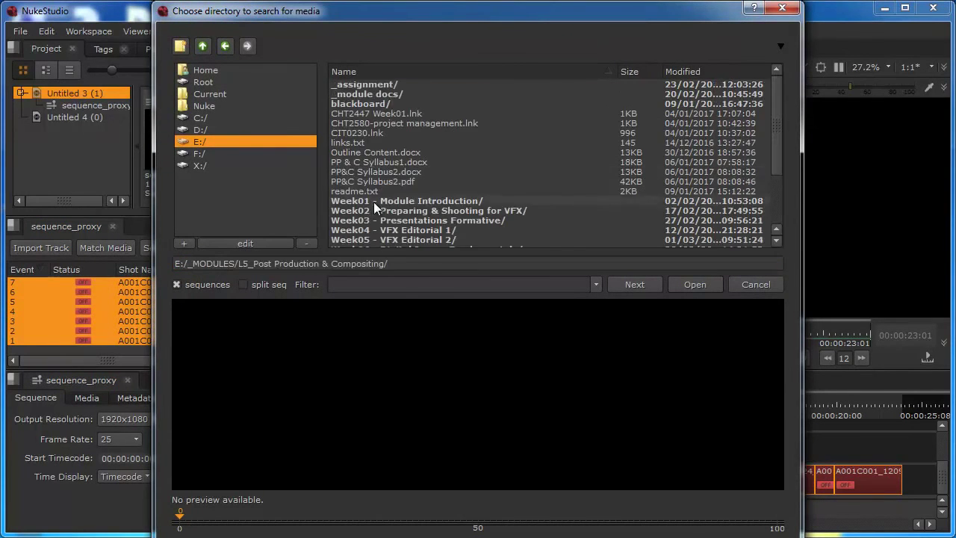
double_click(380, 238)
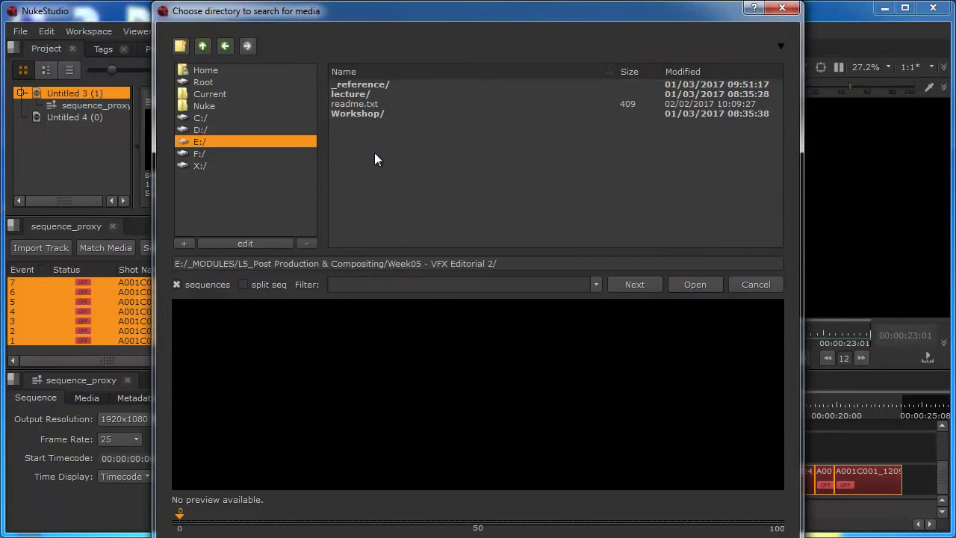
double_click(354, 114)
double_click(357, 94)
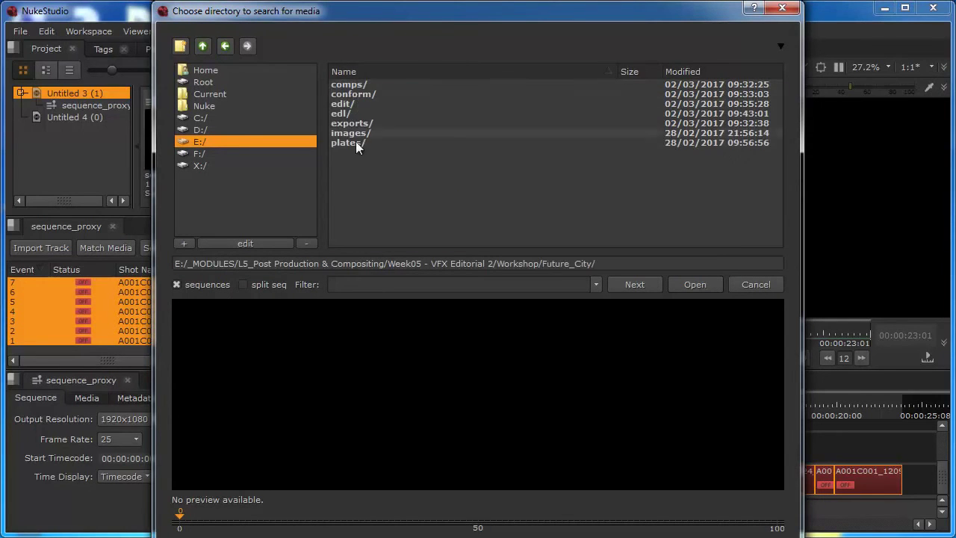
double_click(341, 146)
double_click(338, 97)
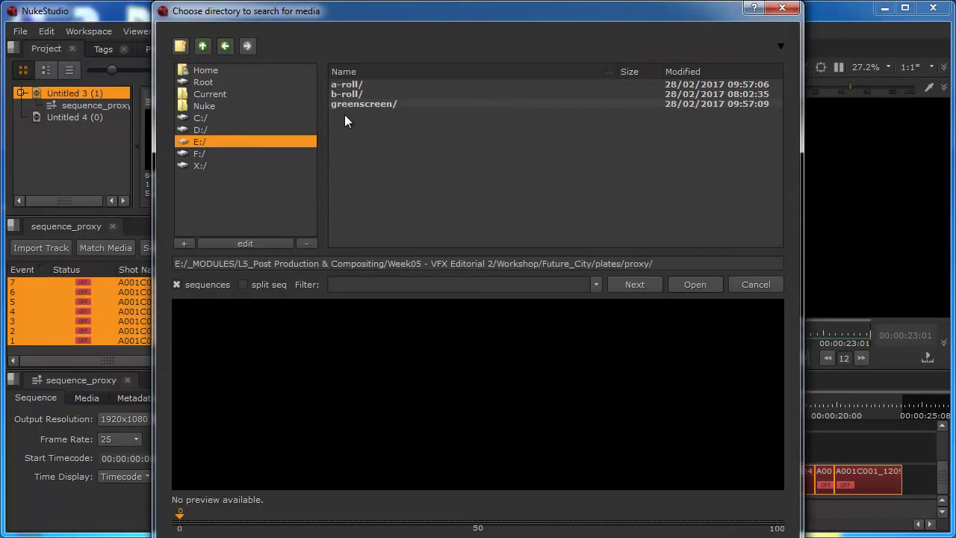
left_click(694, 284)
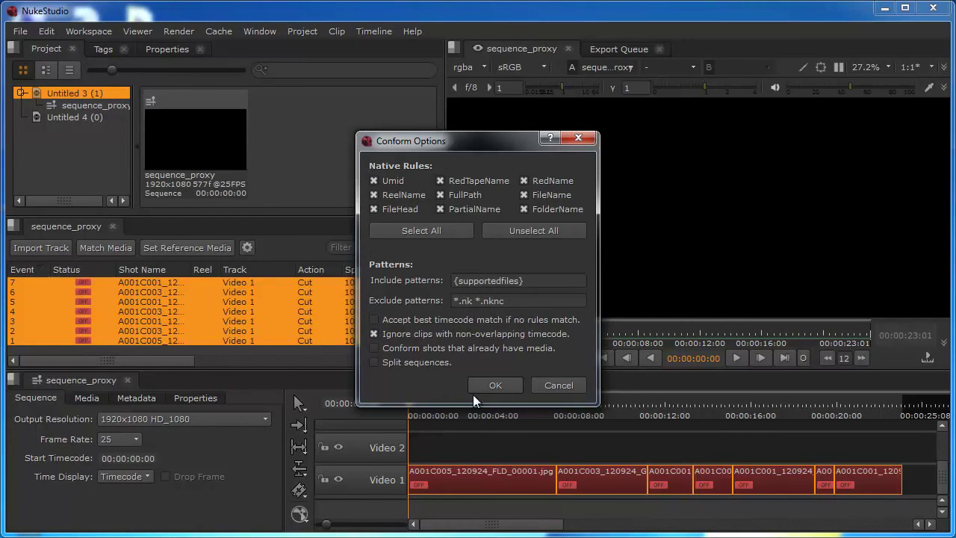
left_click(493, 385)
left_click(475, 290)
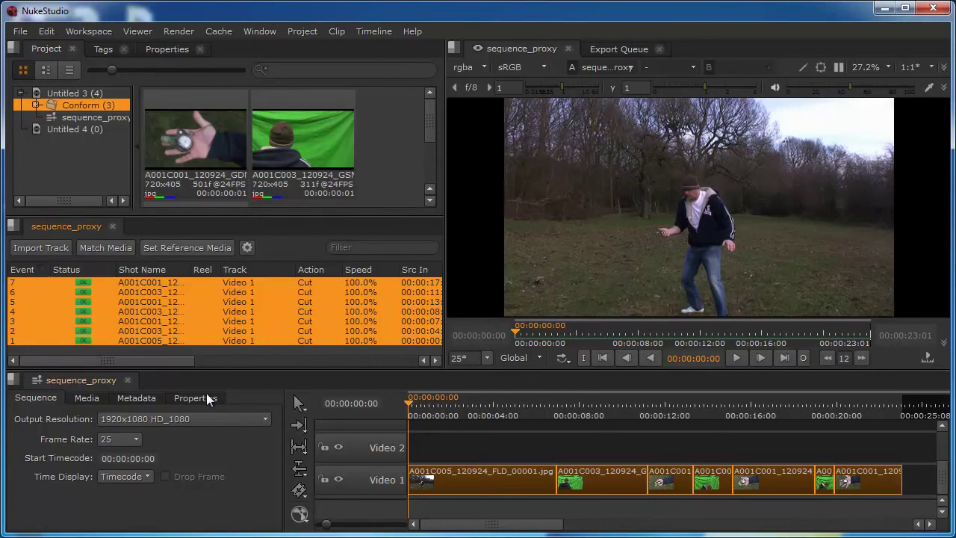
left_click(193, 416)
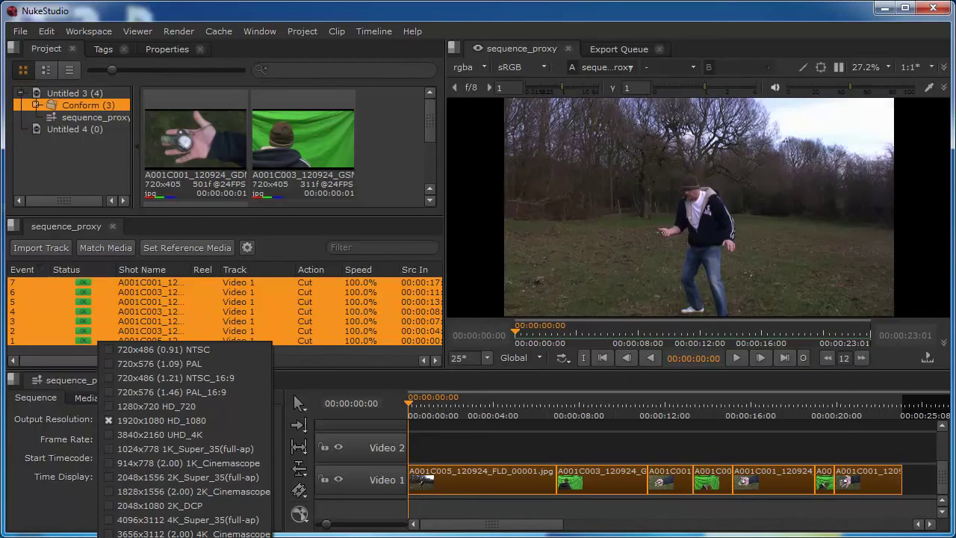
left_click(185, 536)
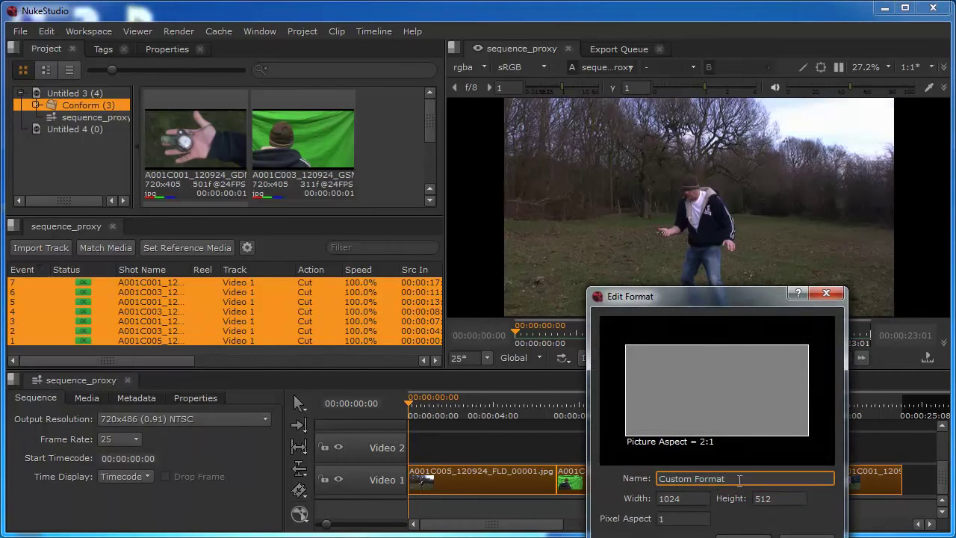
key("Escape")
- Create a custom output format named Proxy at 720 x 405 and apply it as the sequence's output resolution
left_click(158, 419)
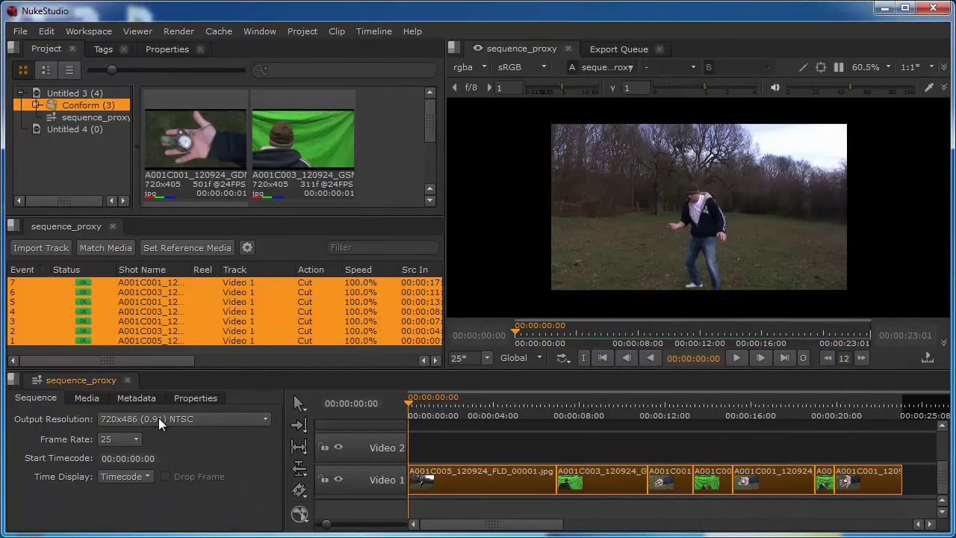
left_click(157, 419)
left_click(157, 537)
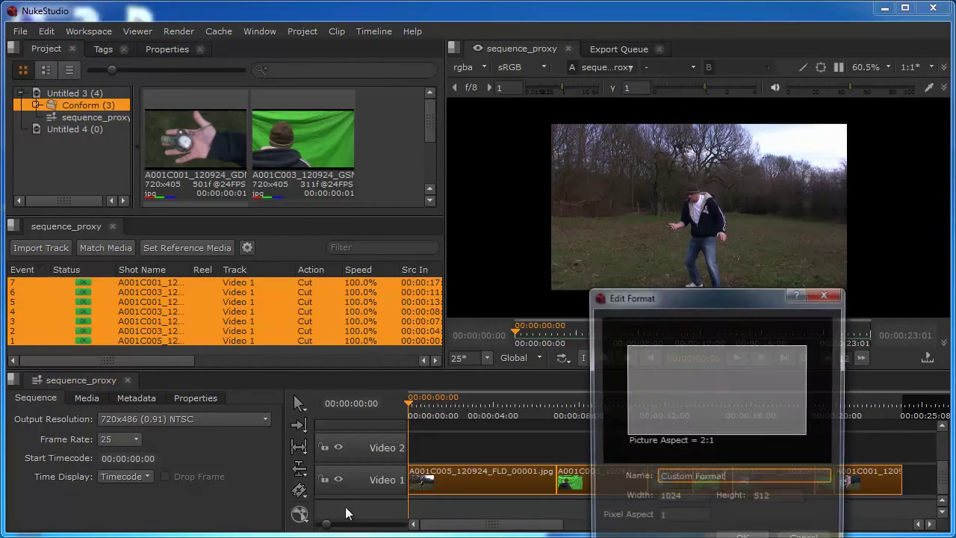
left_click_drag(727, 475, 569, 493)
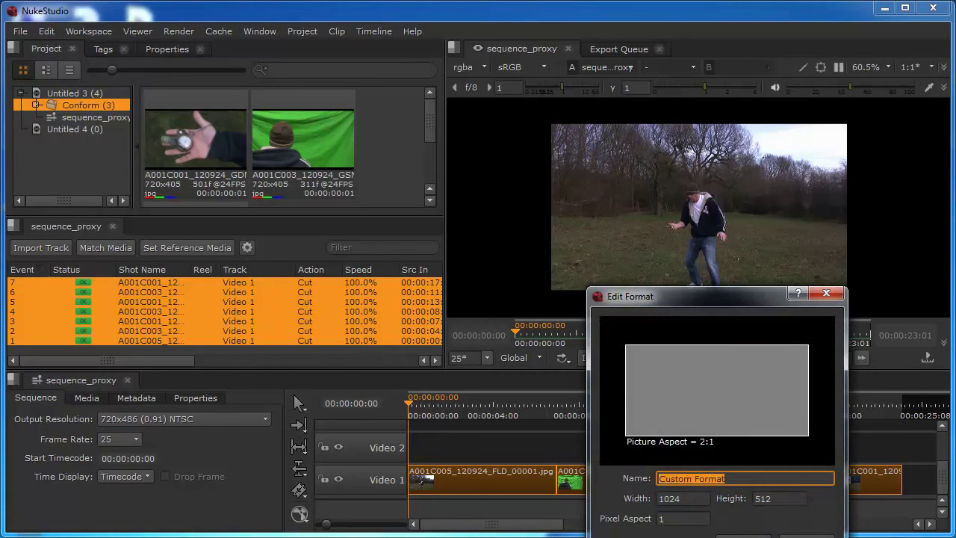
type("Proxy")
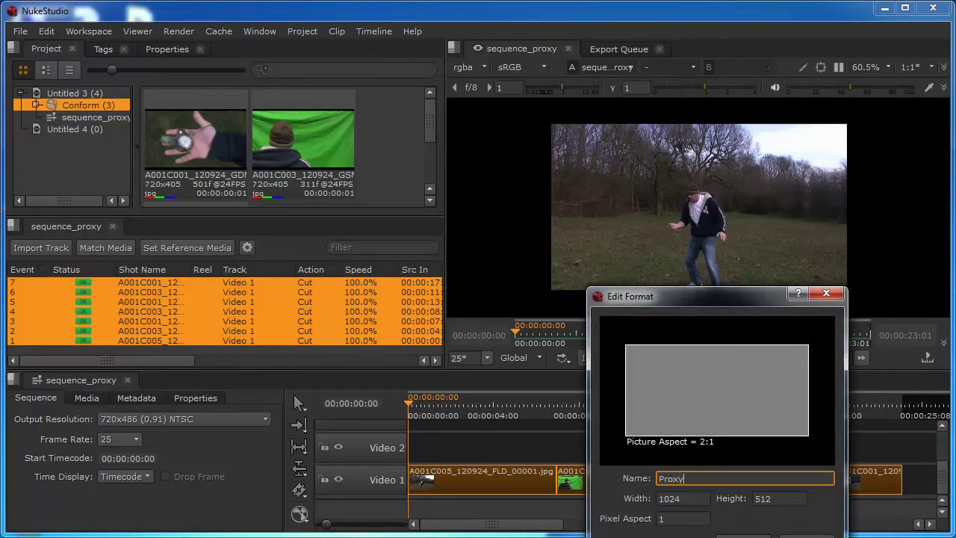
key("Tab")
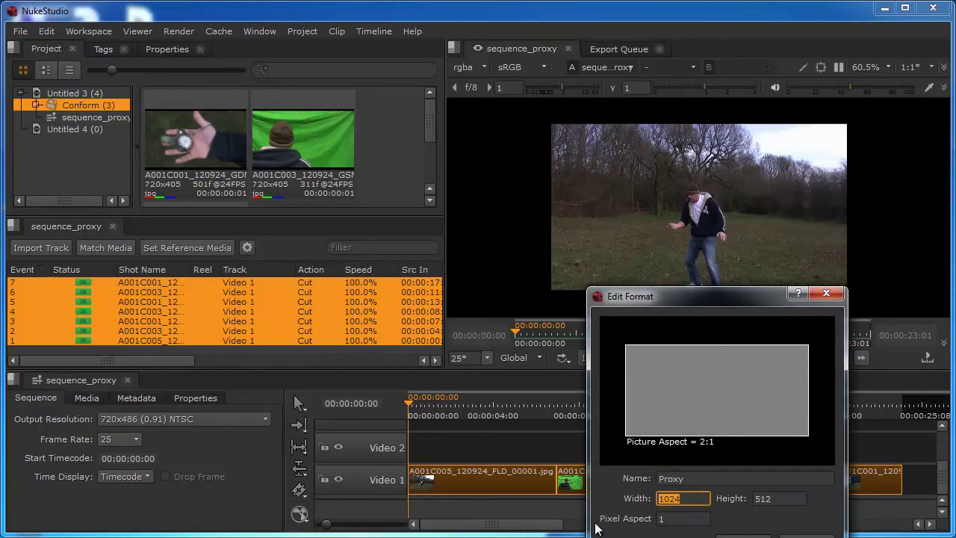
type("720")
key("Tab")
type("405")
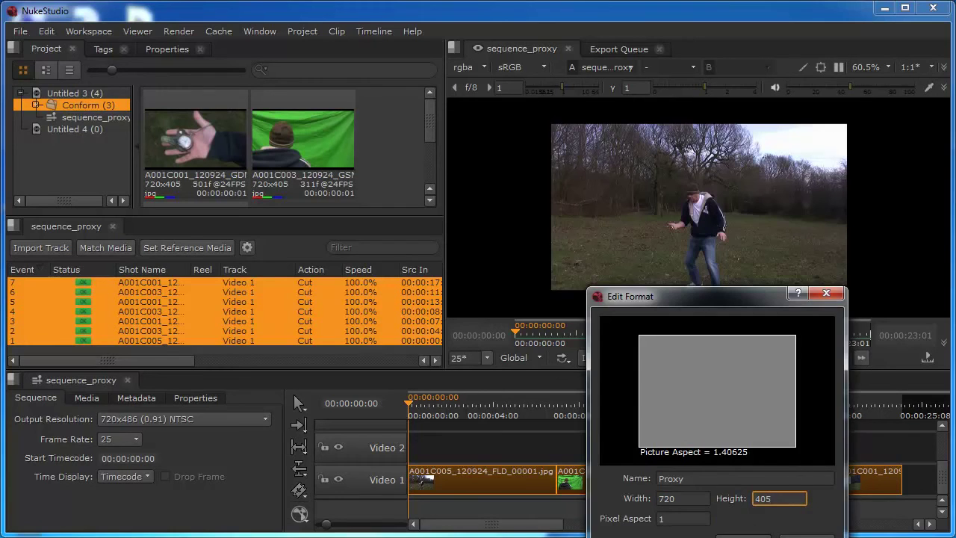
left_click(742, 535)
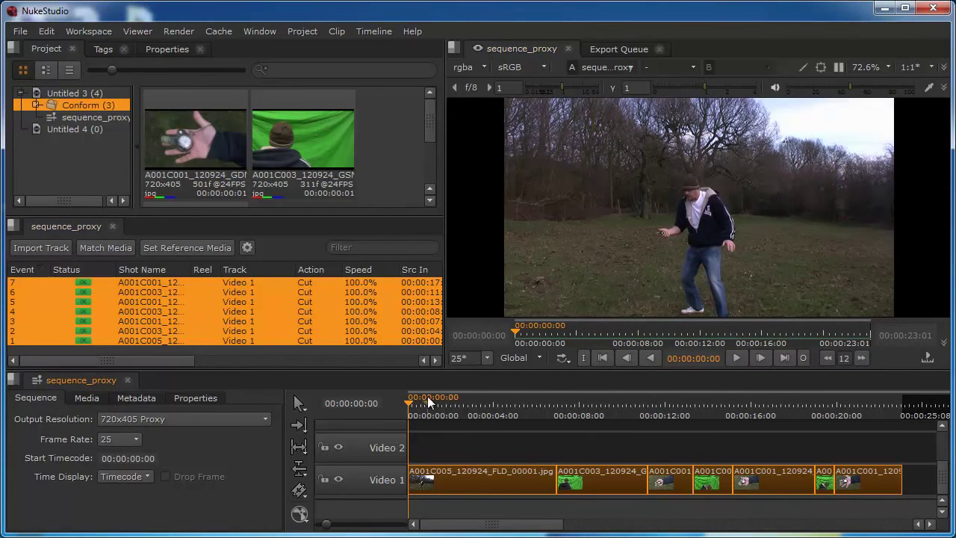
- Scrub through the opening of the conformed sequence and return the playhead to the first frame
left_click(493, 404)
left_click_drag(502, 404, 407, 422)
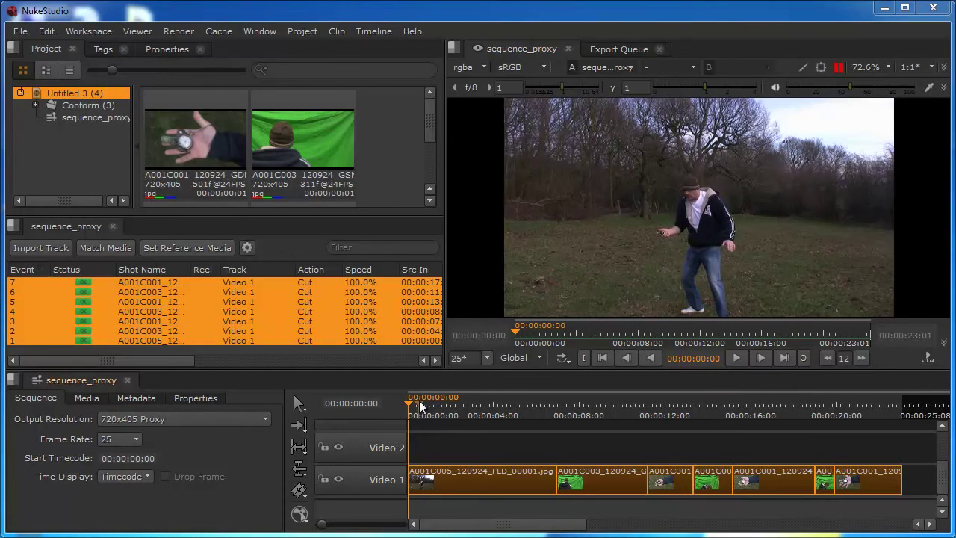
left_click_drag(423, 401, 388, 416)
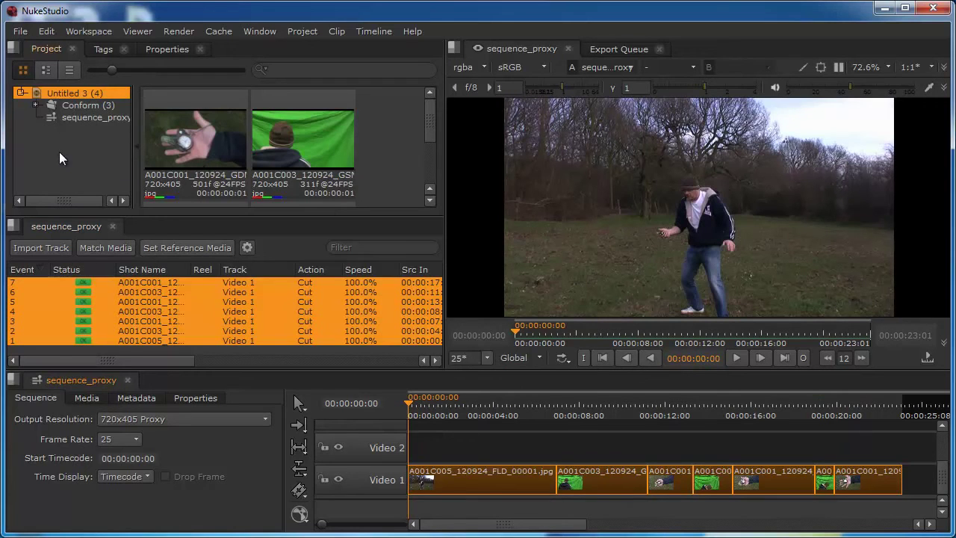
- Delete the Conform bin from Untitled 3, including the proxy clips used in the sequence
left_click(53, 105)
key("Delete")
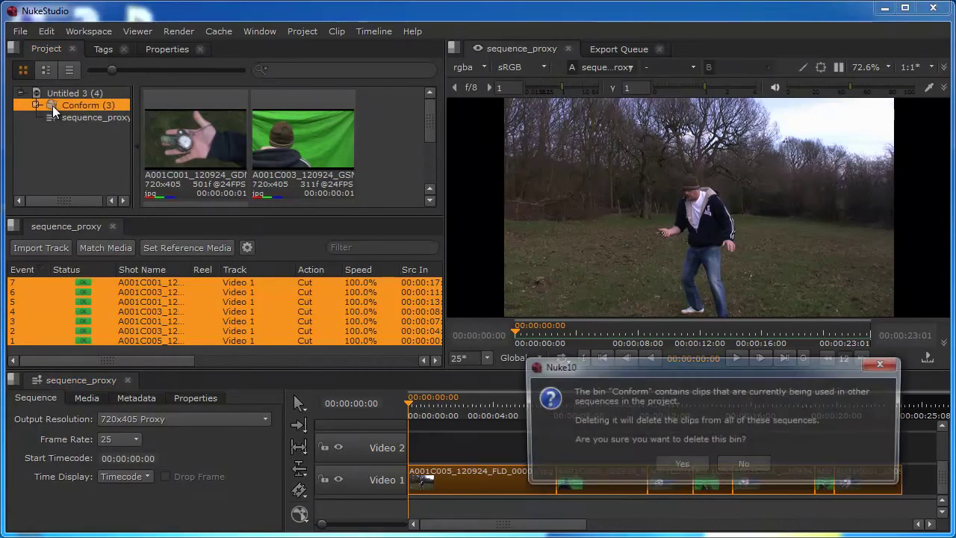
left_click(681, 464)
- Match media for all offline clips on Video 1 from Future_City/plates/master, accepting the default conform options
left_click_drag(924, 488, 403, 435)
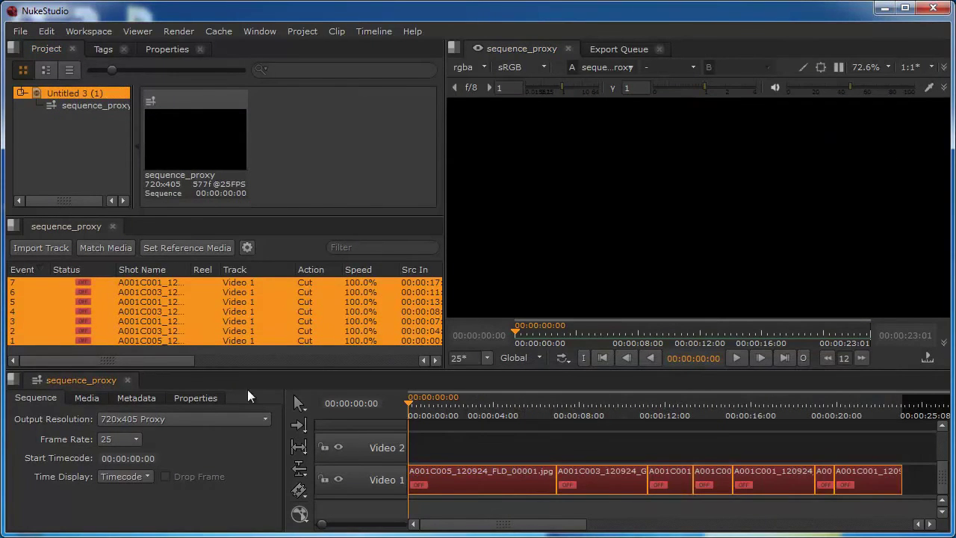
left_click(98, 247)
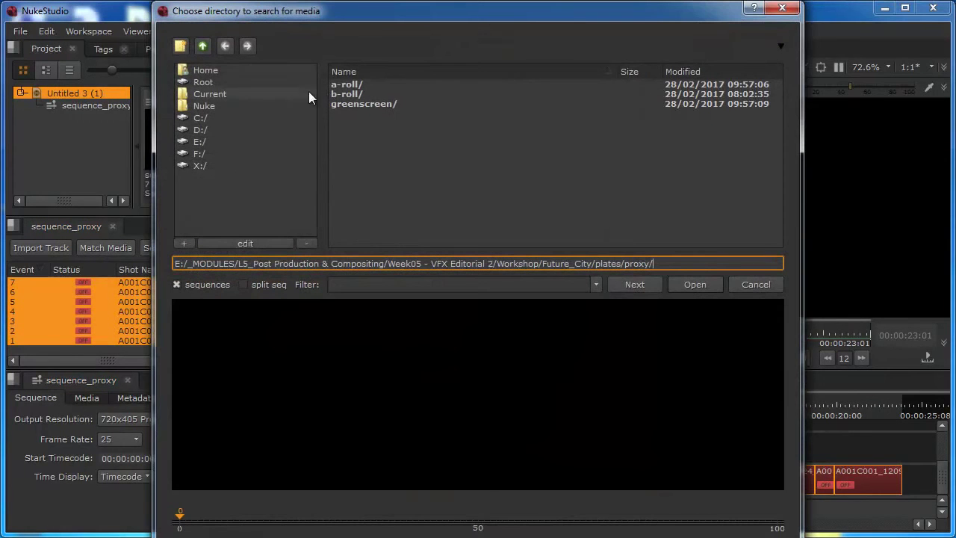
left_click(199, 46)
double_click(344, 88)
left_click(206, 46)
double_click(359, 85)
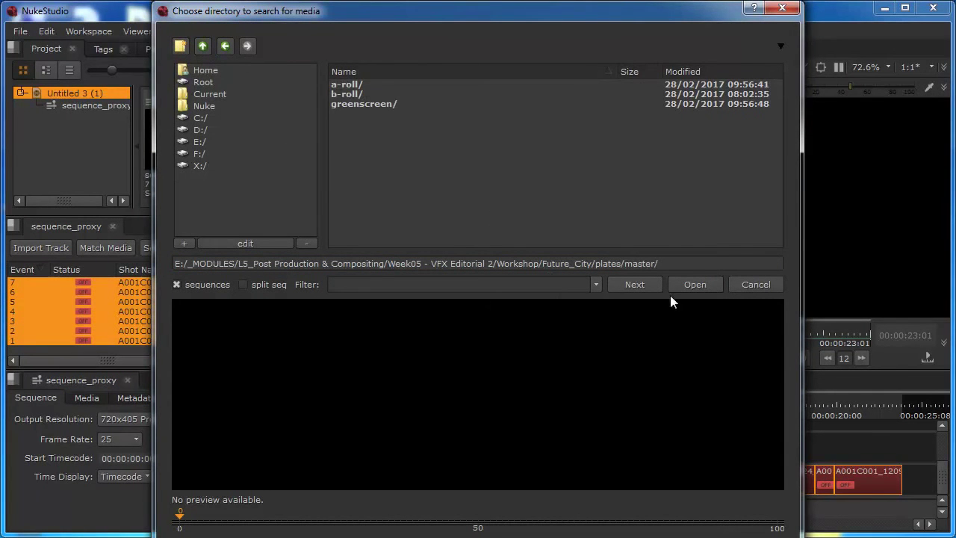
left_click(697, 286)
left_click(487, 384)
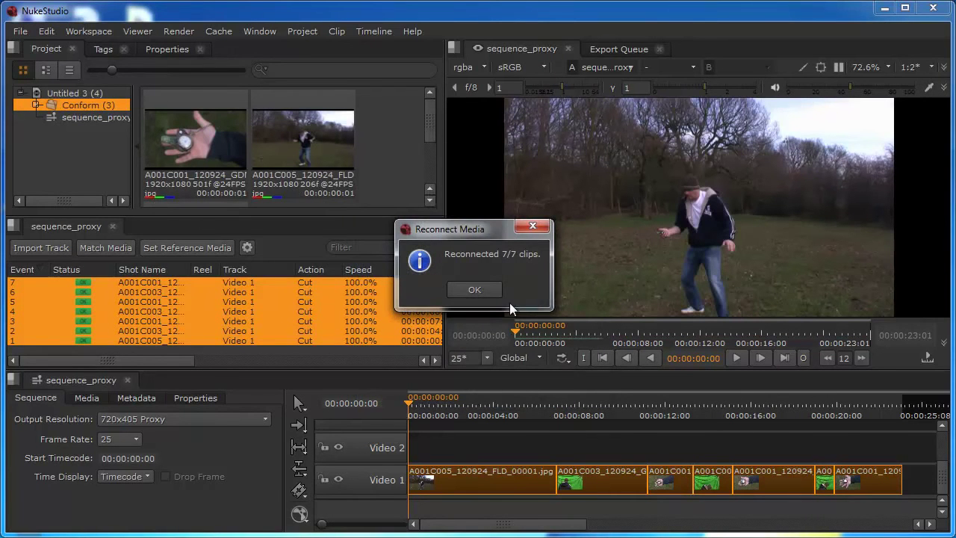
left_click(499, 295)
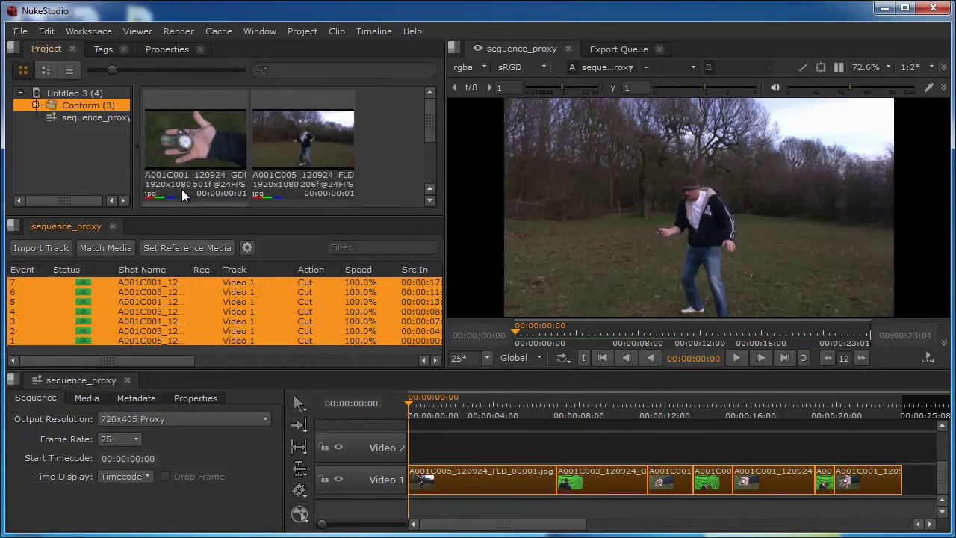
- Set the sequence's output resolution to 1920x1080 HD_1080
left_click(138, 419)
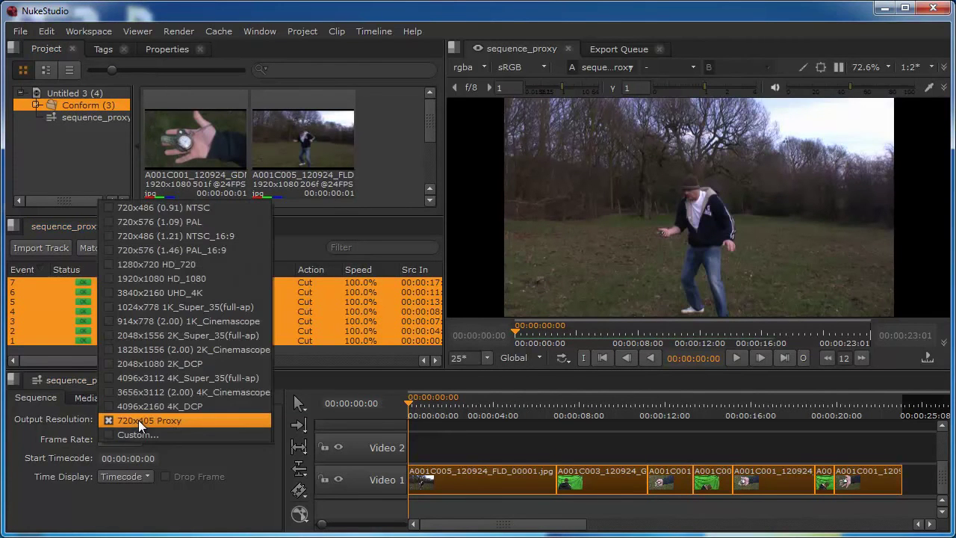
left_click(170, 277)
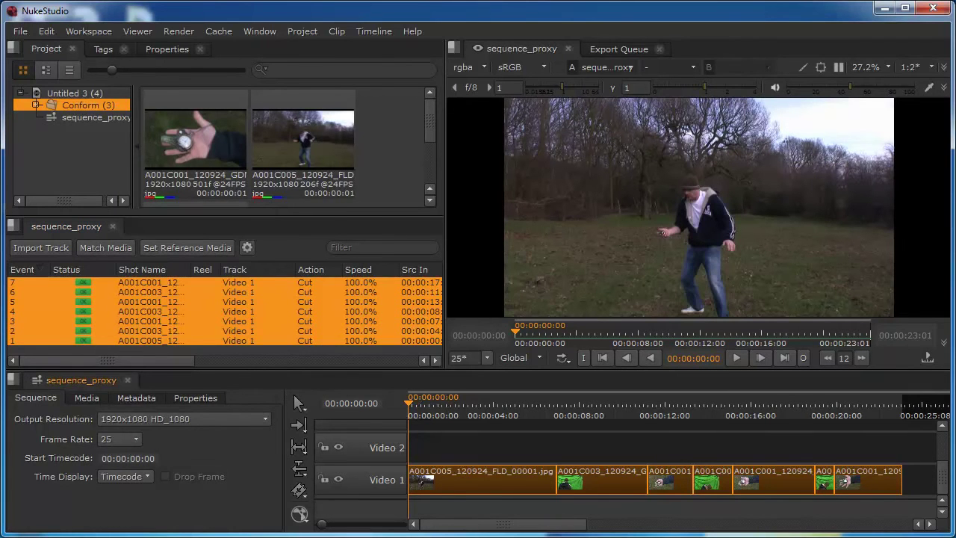
left_click(641, 536)
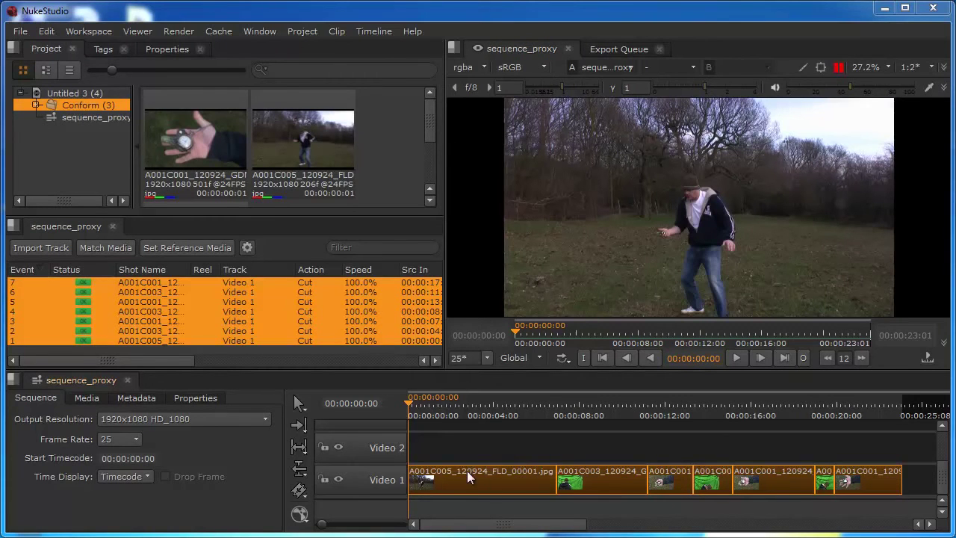
- Inspect the first two Video 1 clips individually and widen the Shot Name column to show the full shot names
left_click(510, 477)
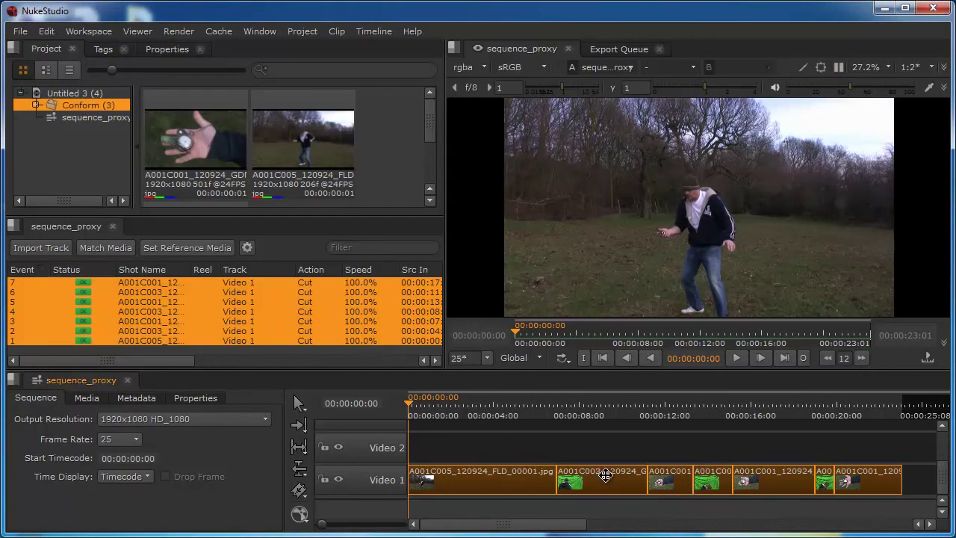
left_click(473, 448)
left_click(475, 473)
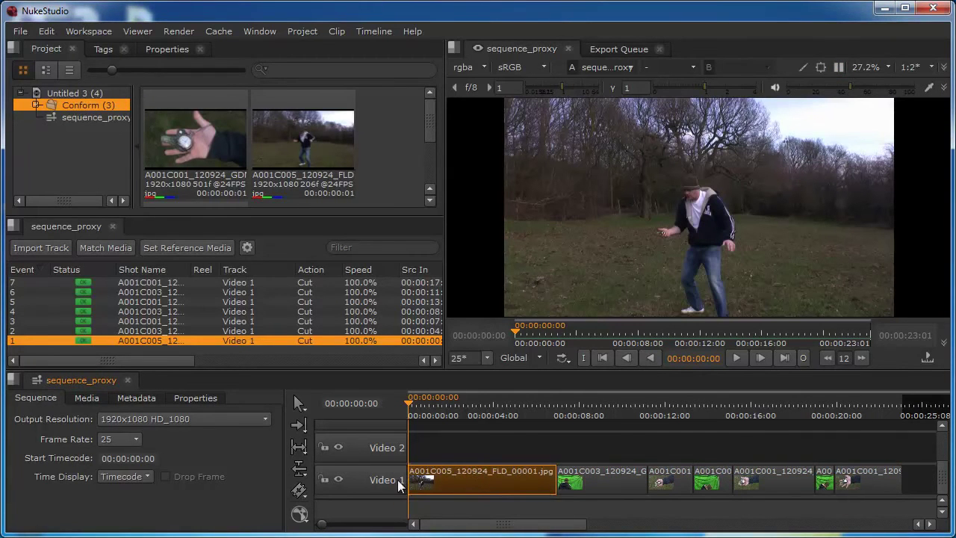
left_click(567, 489)
left_click(586, 484)
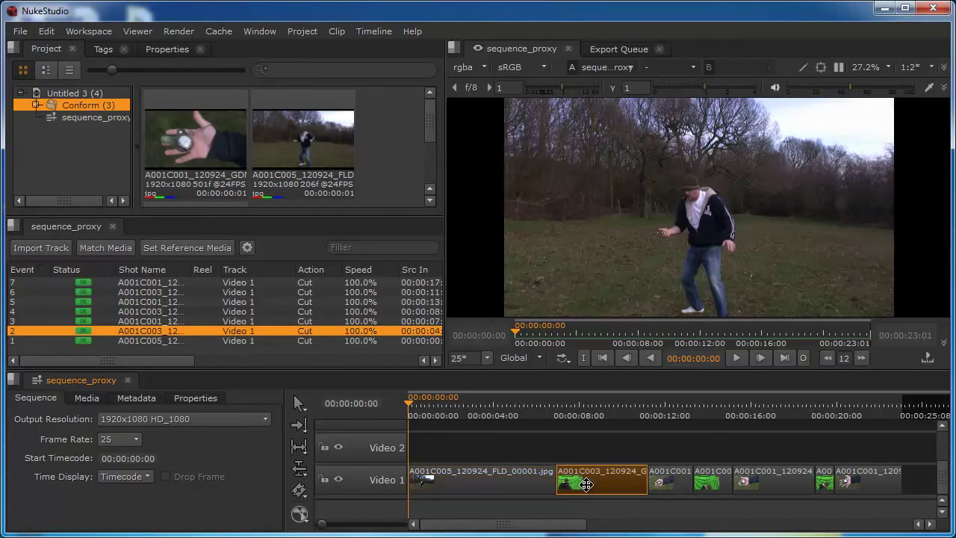
left_click(484, 476)
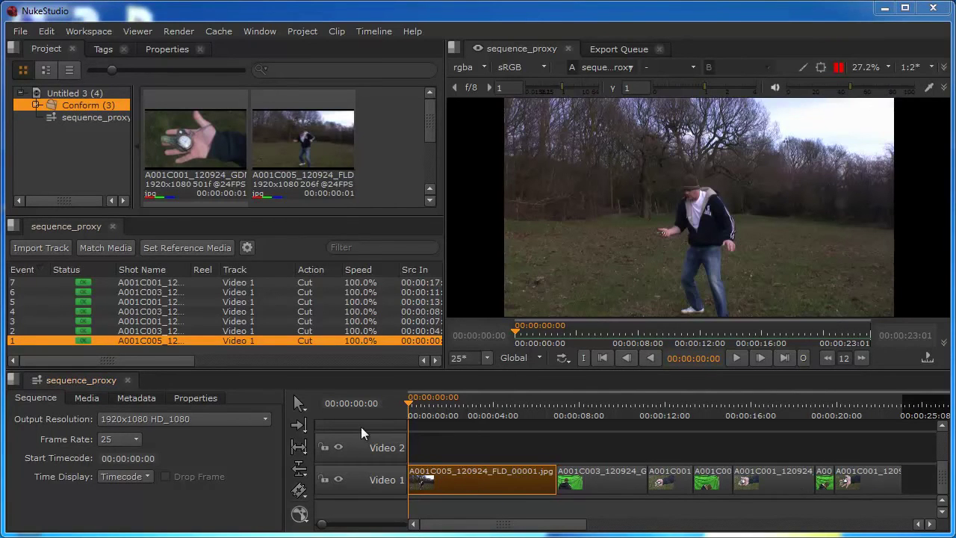
left_click_drag(189, 269, 331, 269)
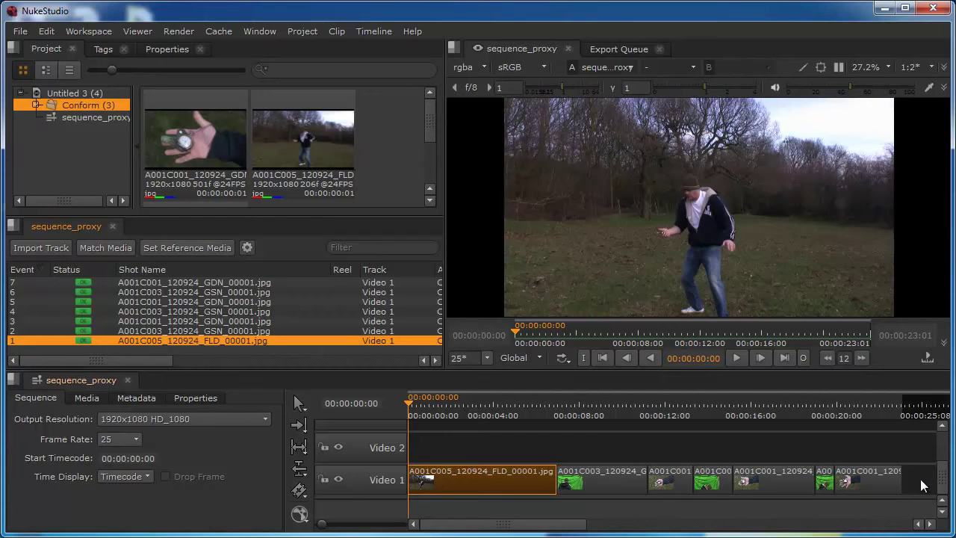
- Select all the Video 1 clips, switch to the Editing workspace and bring the Video 1 track into view
left_click_drag(918, 444, 422, 512)
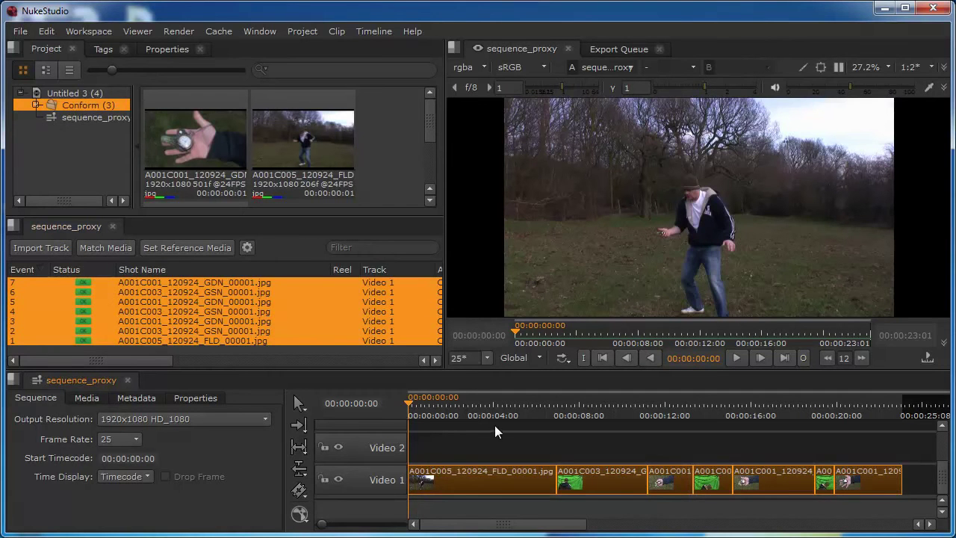
left_click(88, 32)
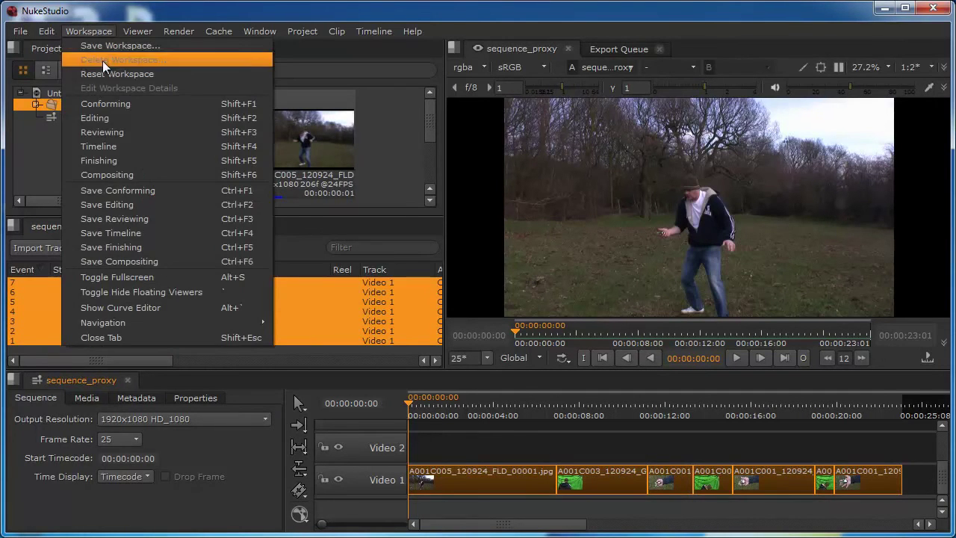
left_click(100, 117)
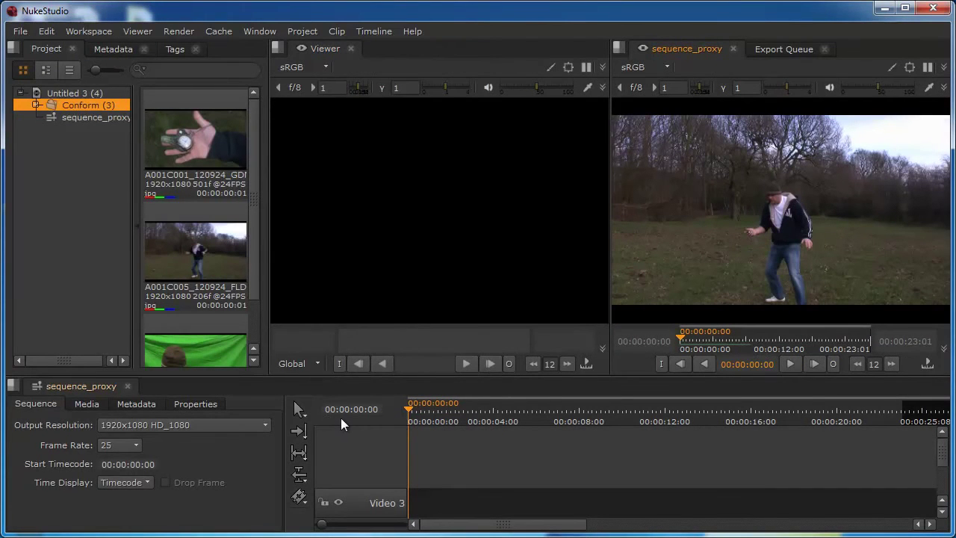
left_click_drag(254, 215, 241, 262)
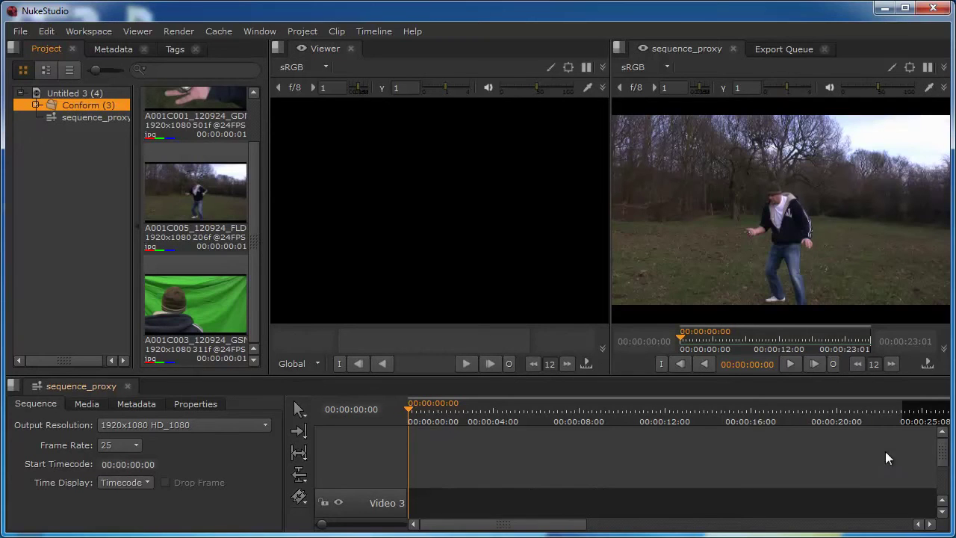
scroll(944, 458, "down", 2)
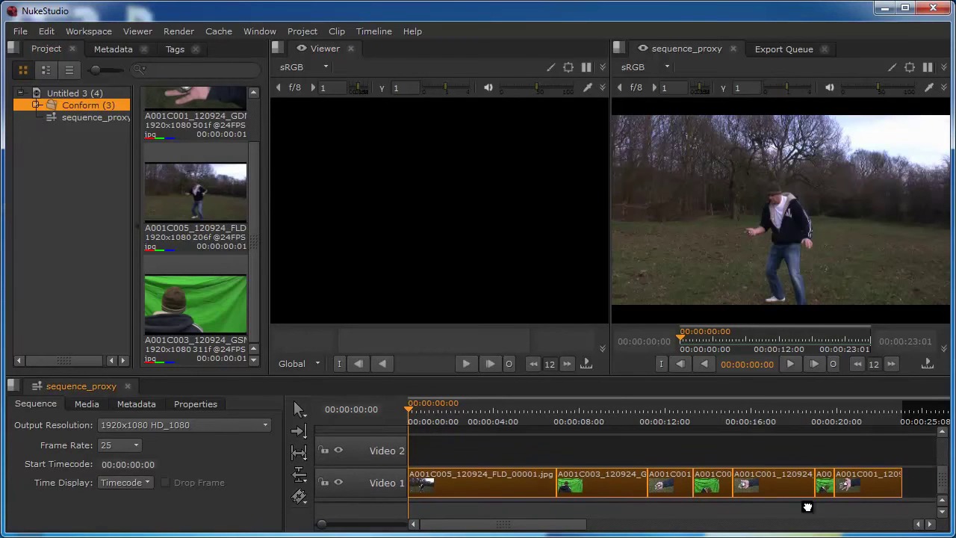
- Open the Rename Shots dialog for all seven Video 1 clips and move it clear of the timeline
left_click(837, 456)
left_click_drag(910, 452, 396, 512)
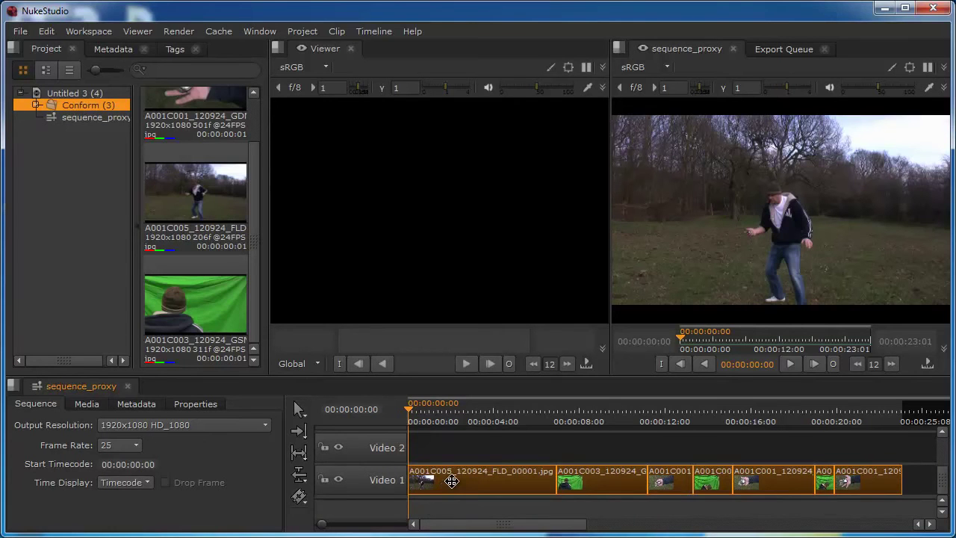
right_click(451, 476)
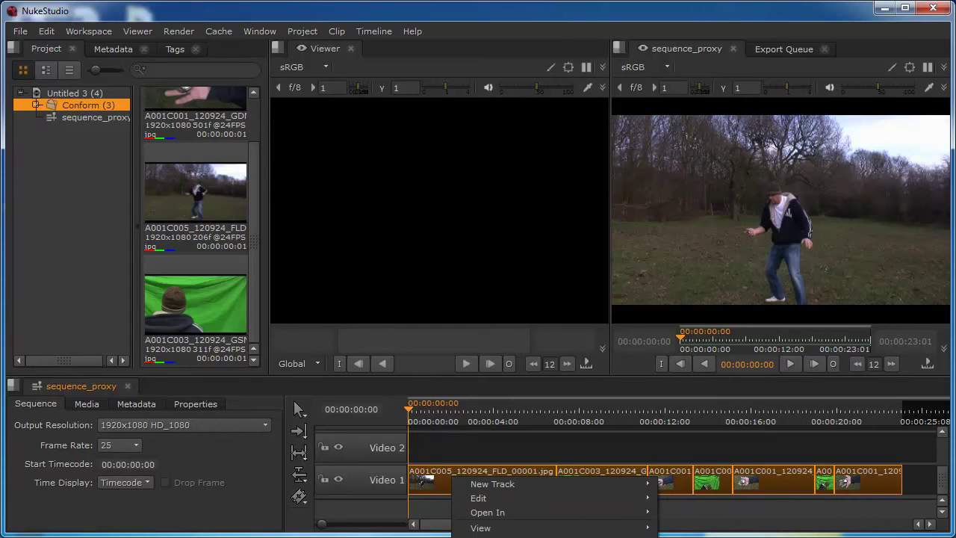
left_click(552, 536)
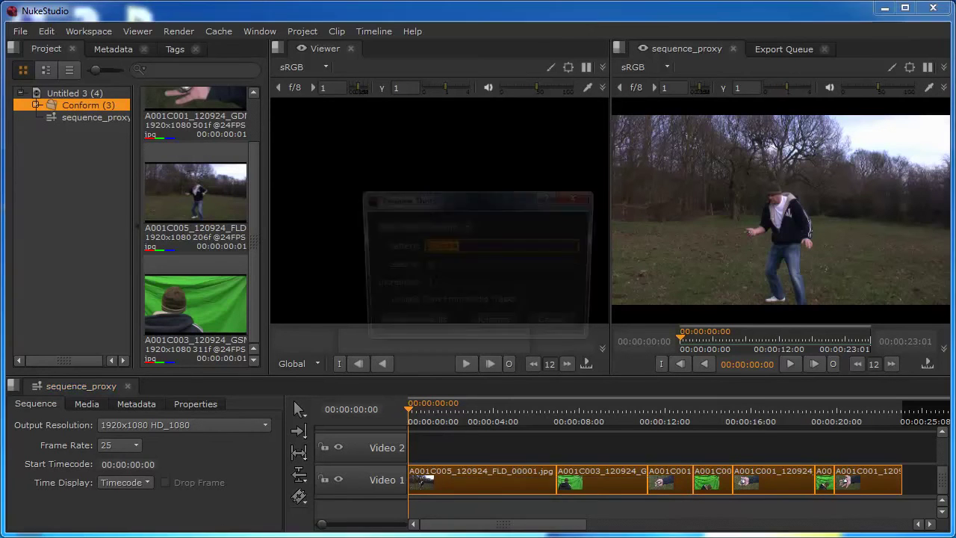
left_click_drag(459, 203, 413, 132)
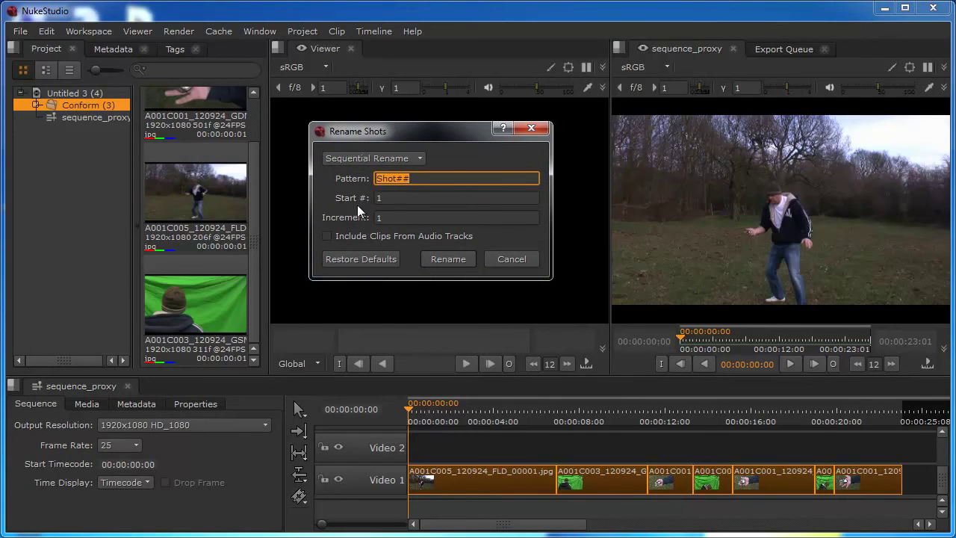
- Set the sequential shot rename to start at 10 with an increment of 10
left_click(381, 197)
type("0")
left_click(395, 214)
type("0")
- Try extending the rename pattern to Shot#### and restore it to Shot##
left_click(421, 182)
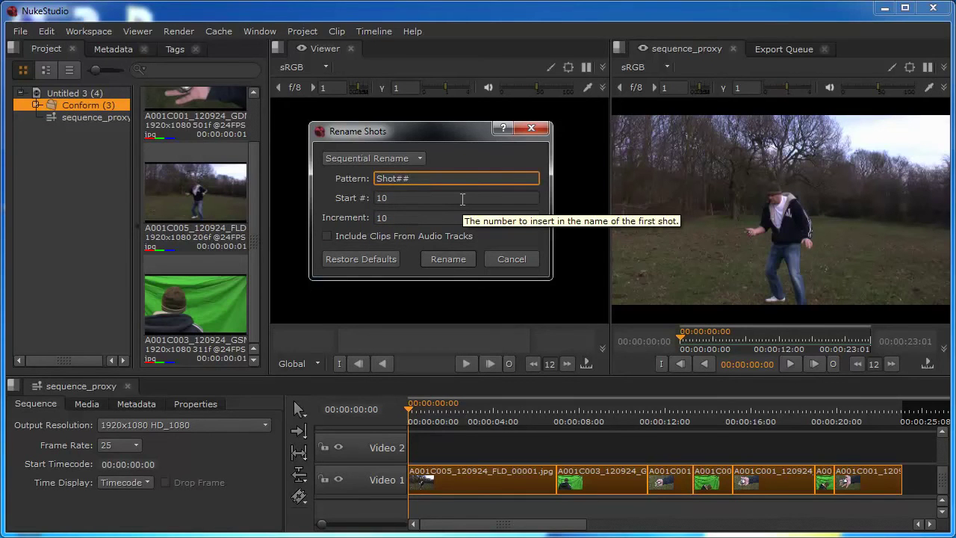
type("##")
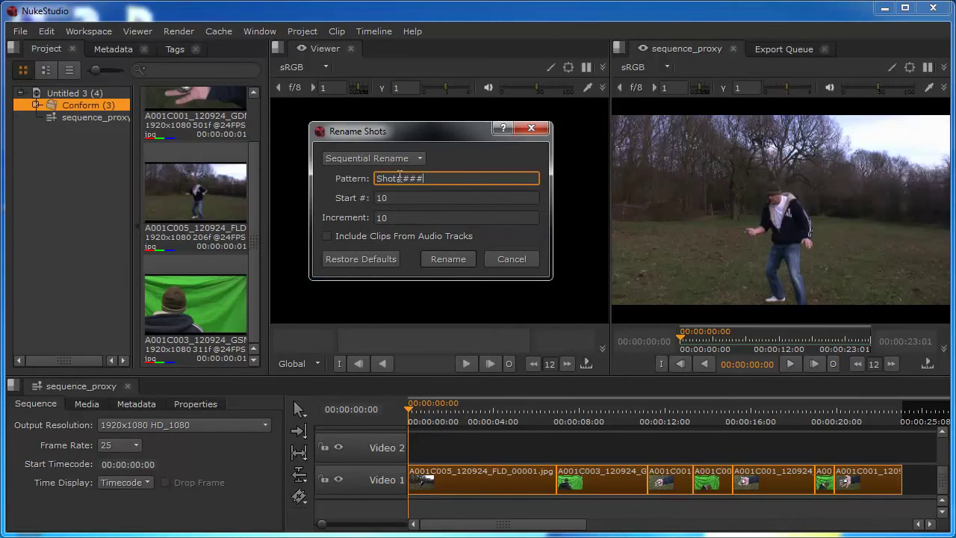
left_click_drag(400, 179, 445, 184)
left_click_drag(409, 178, 486, 182)
key("BackSpace")
left_click(390, 199)
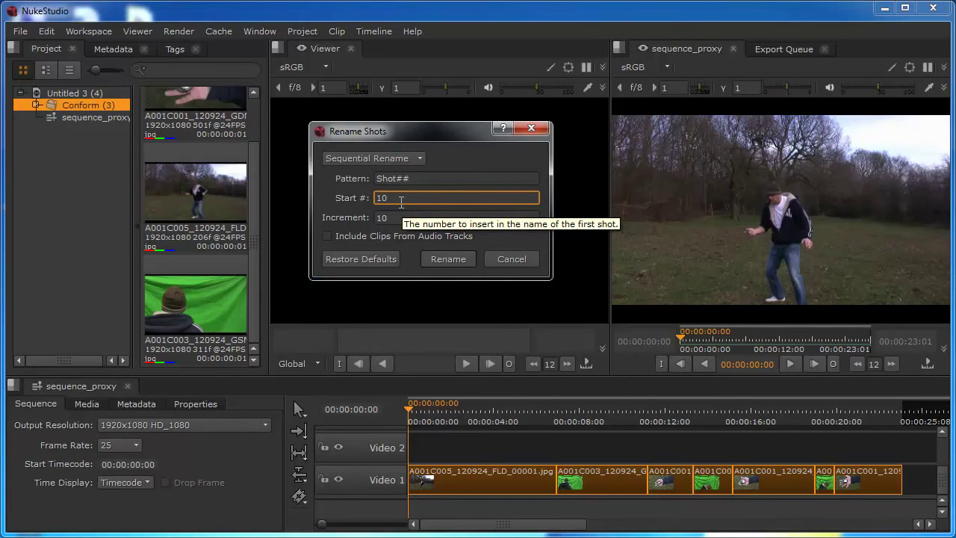
- Set the sequential rename to start at 1 with an increment of 1 and rename the selected Video 1 clips with the pattern Shot##
type("01")
left_click_drag(422, 201, 314, 199)
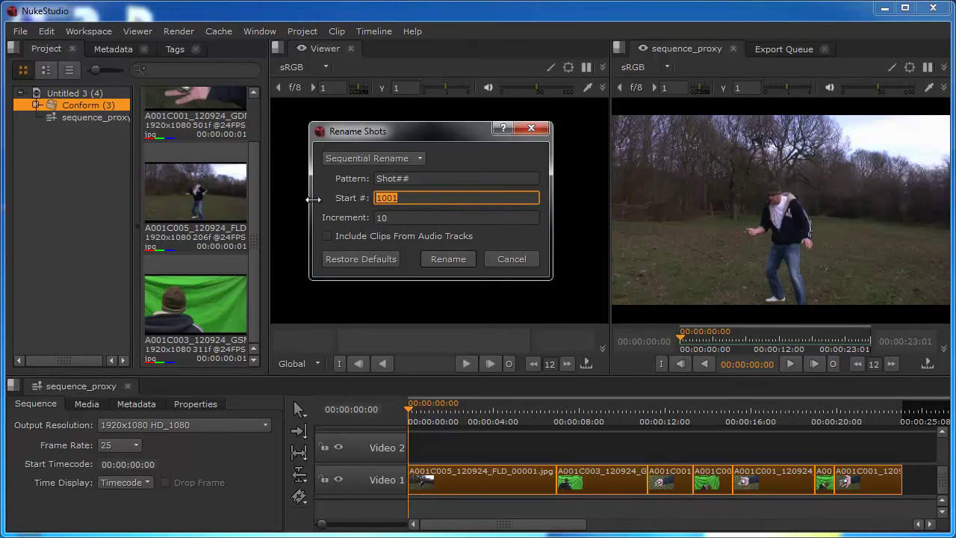
type("1")
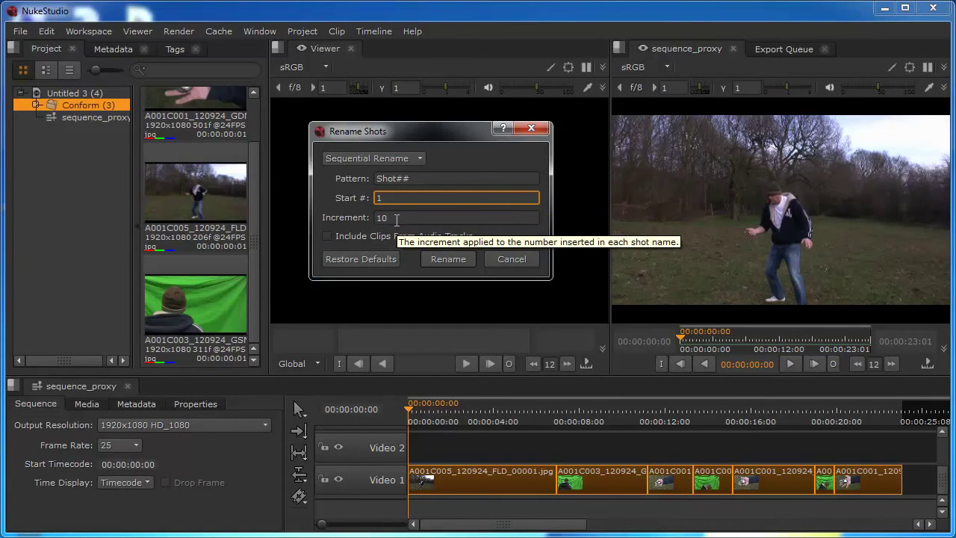
left_click(396, 218)
key("BackSpace")
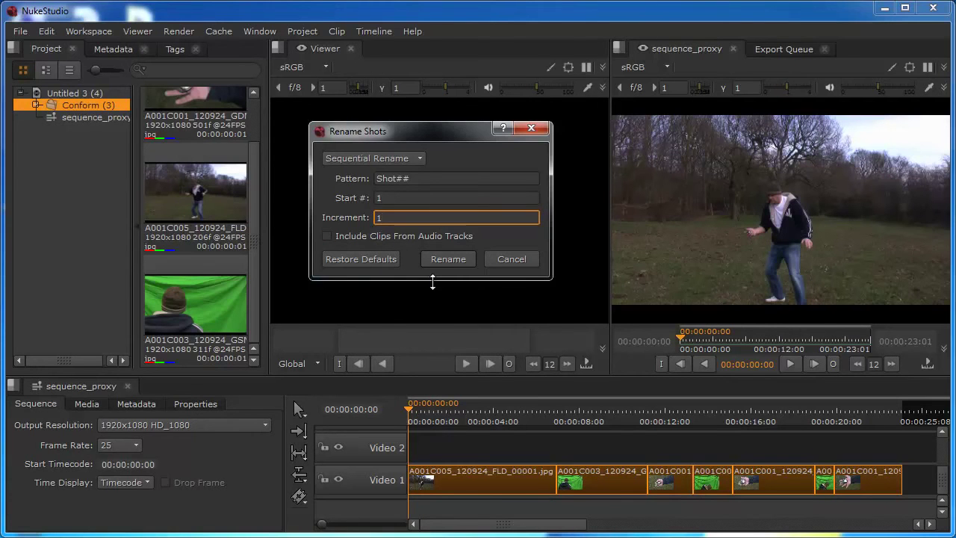
left_click(449, 260)
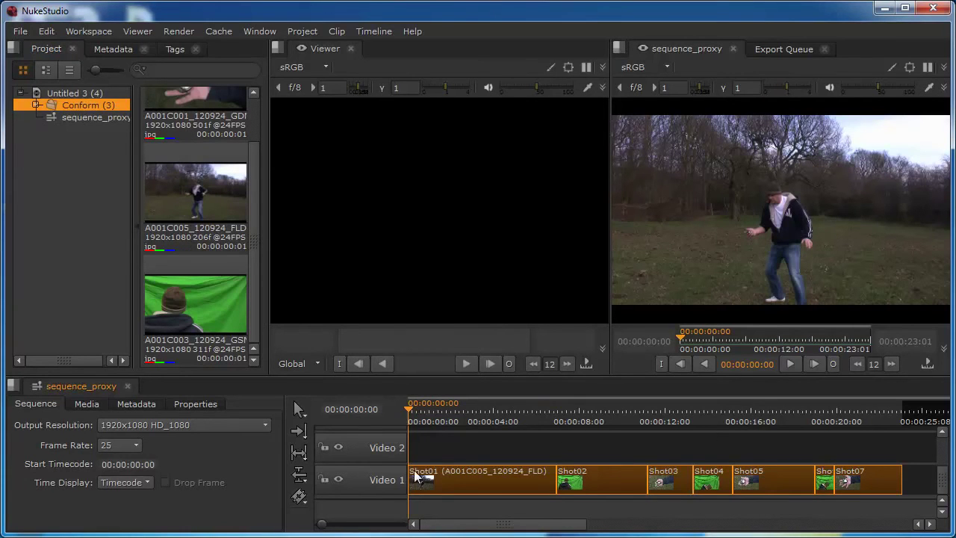
- Reopen Rename Shots for the Video 1 clips, review the available rename modes and cancel the dialog
right_click(521, 471)
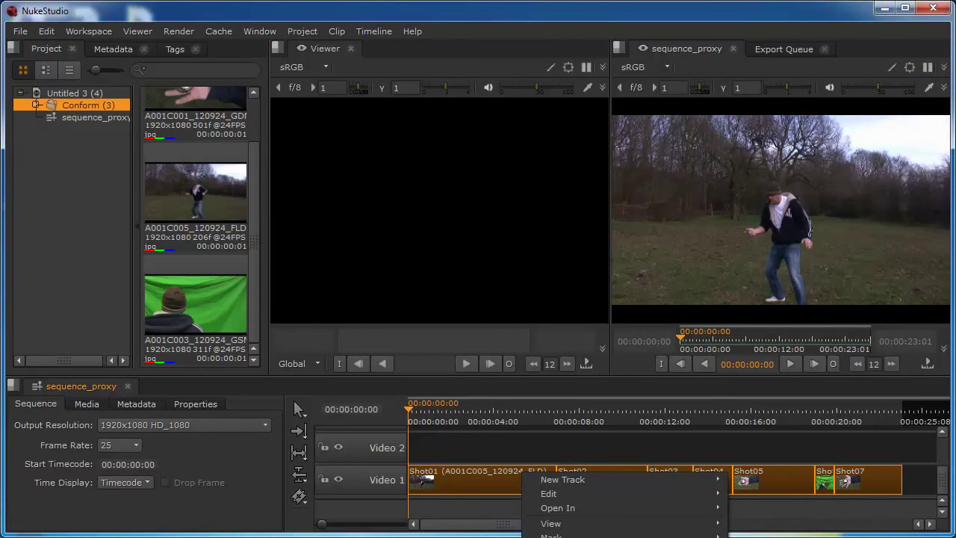
left_click(590, 536)
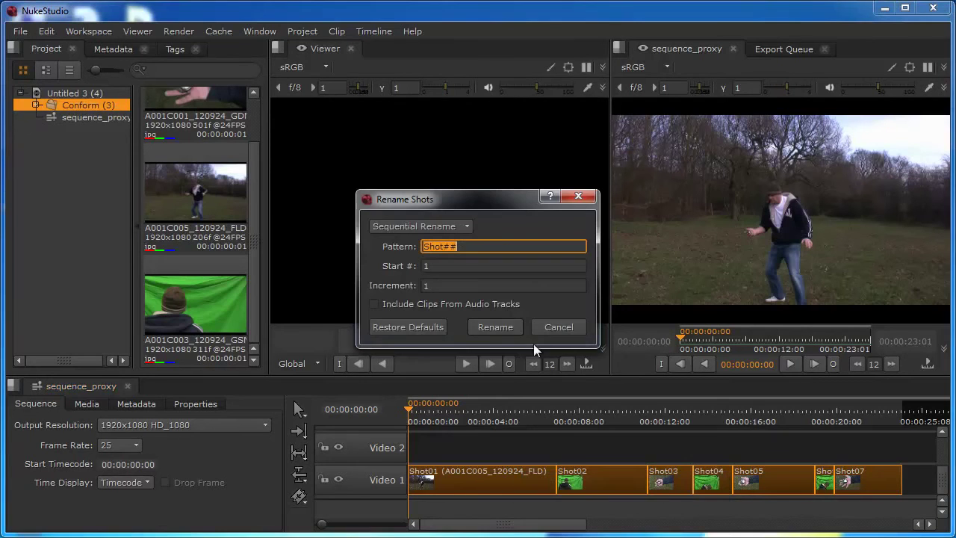
left_click(450, 226)
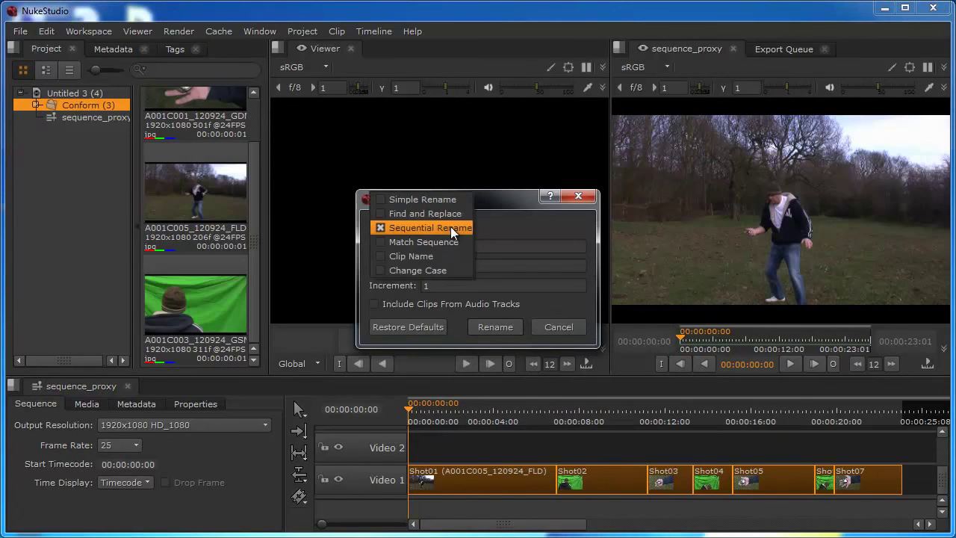
left_click(452, 231)
left_click(452, 225)
left_click(453, 229)
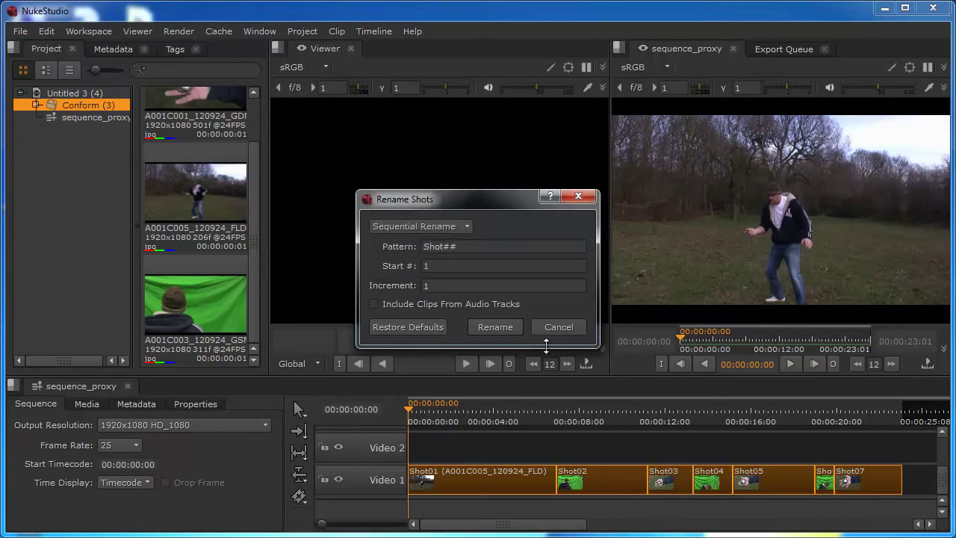
left_click(559, 327)
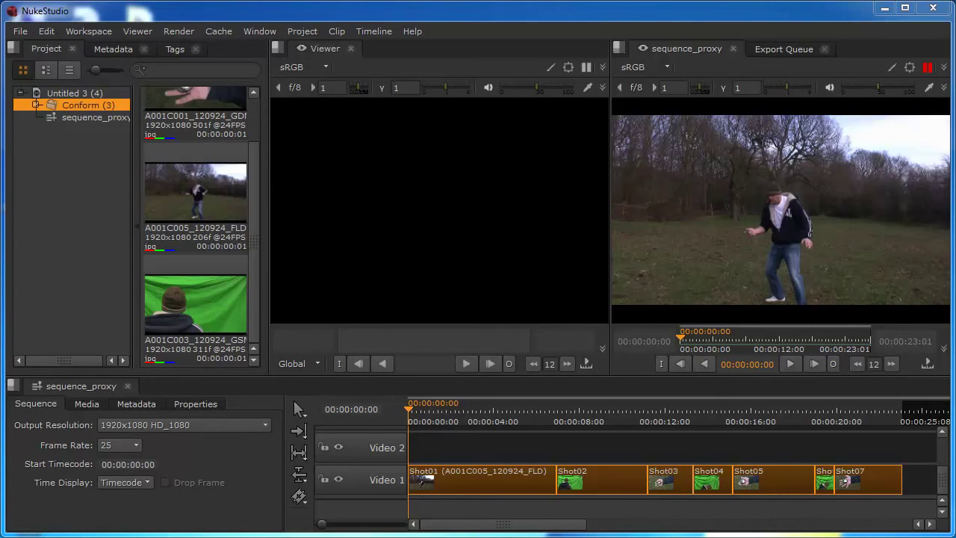
- Import proxy_from_editorial from the Future_City exports folder into the project and move the file browser out of the way
left_click_drag(955, 216, 466, 121)
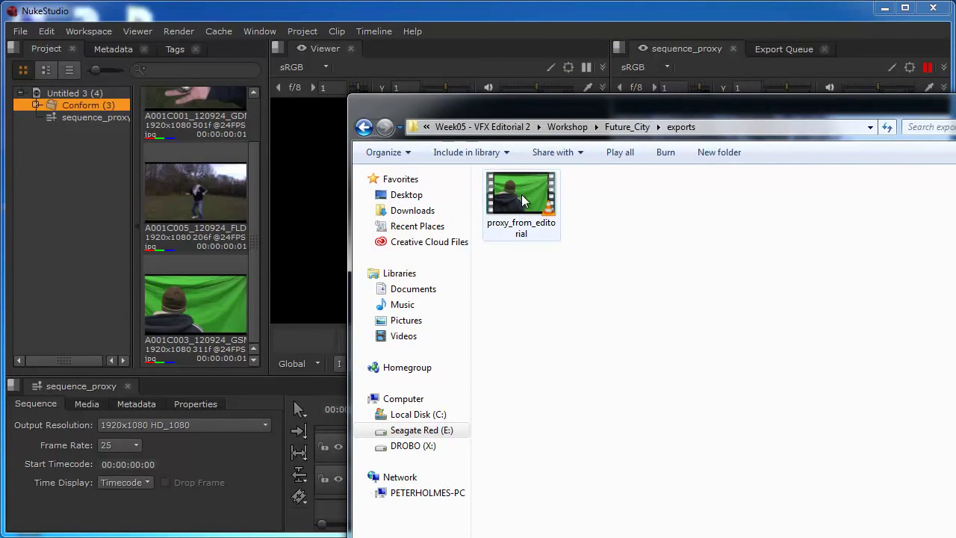
left_click_drag(523, 198, 71, 97)
key("super+Down")
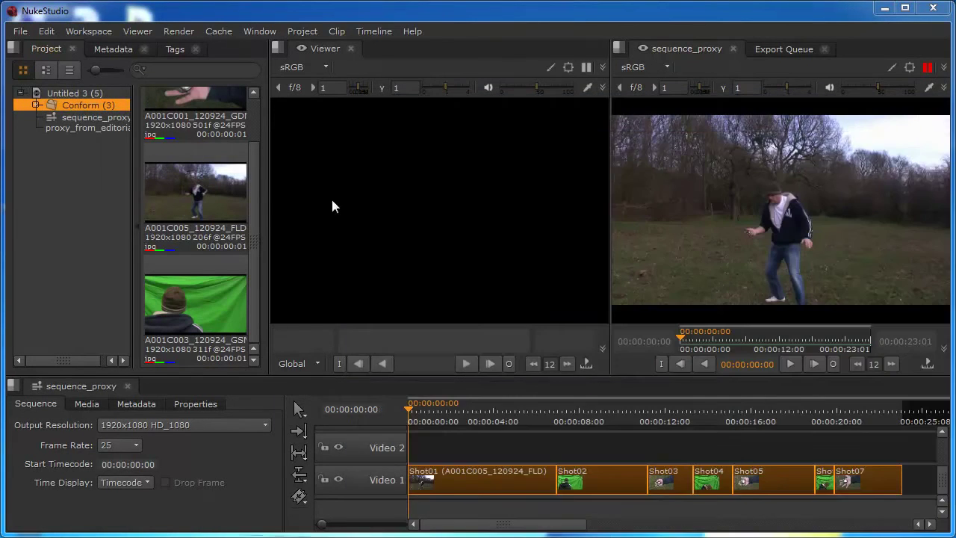
- Place proxy_from_editorial at the start of the Video 2 track, and shift the clip about 21 frames later
left_click(53, 130)
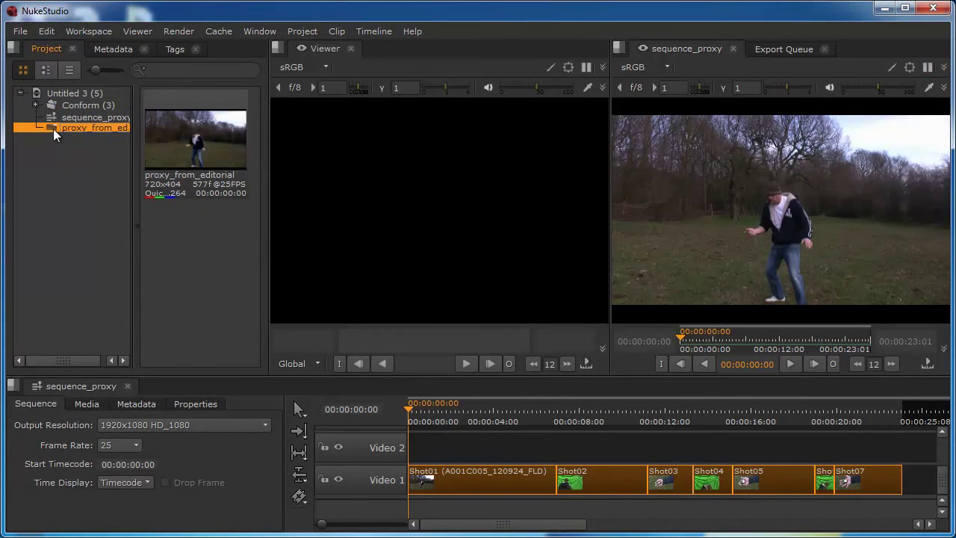
left_click_drag(53, 129, 413, 459)
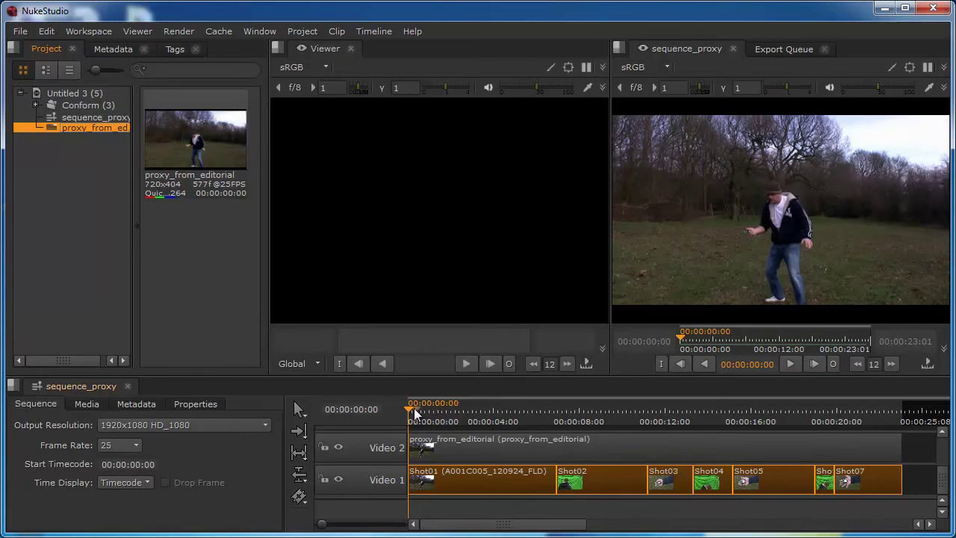
left_click_drag(410, 416, 391, 445)
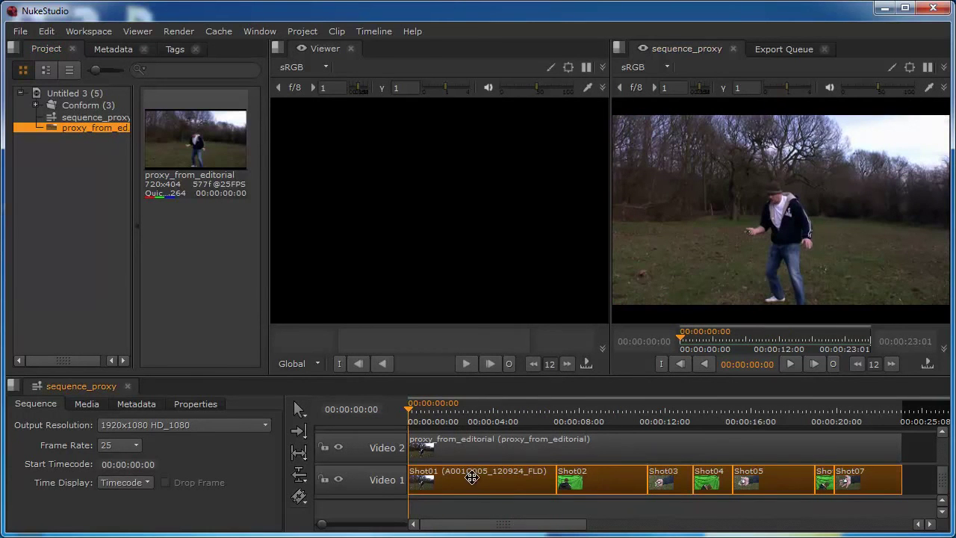
left_click(583, 447)
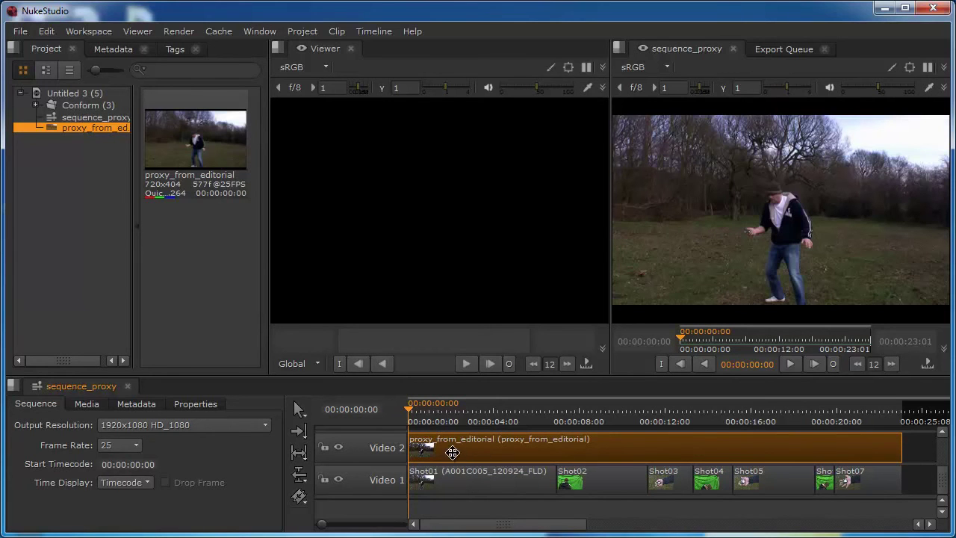
left_click_drag(427, 440, 451, 450)
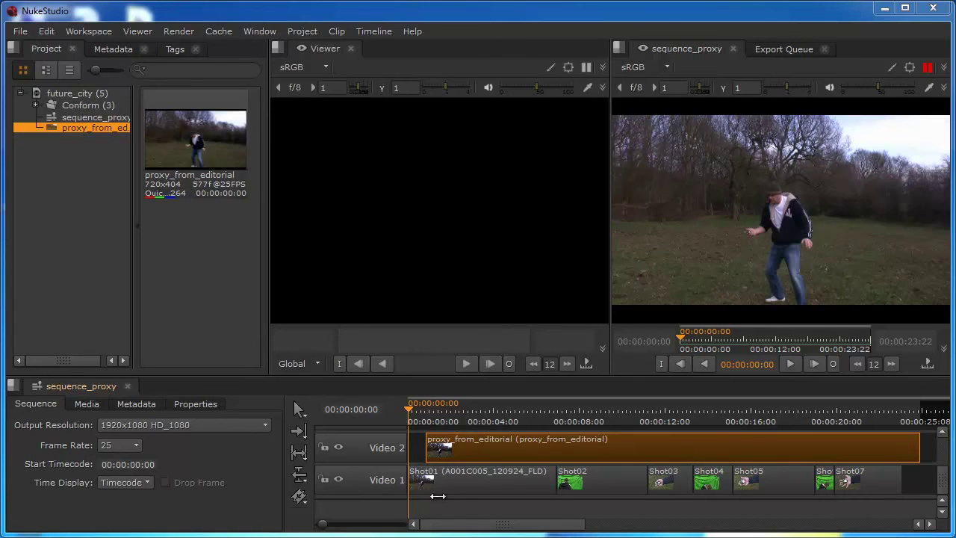
- Load the Video 1 and Video 2 tracks into the sequence viewer's A and B inputs and widen that viewer
left_click(367, 480)
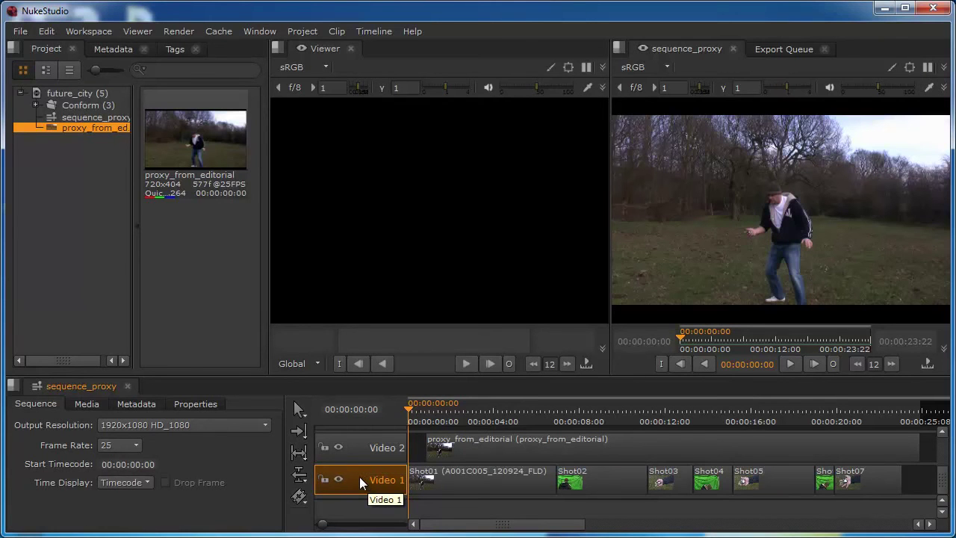
left_click_drag(359, 476, 360, 466)
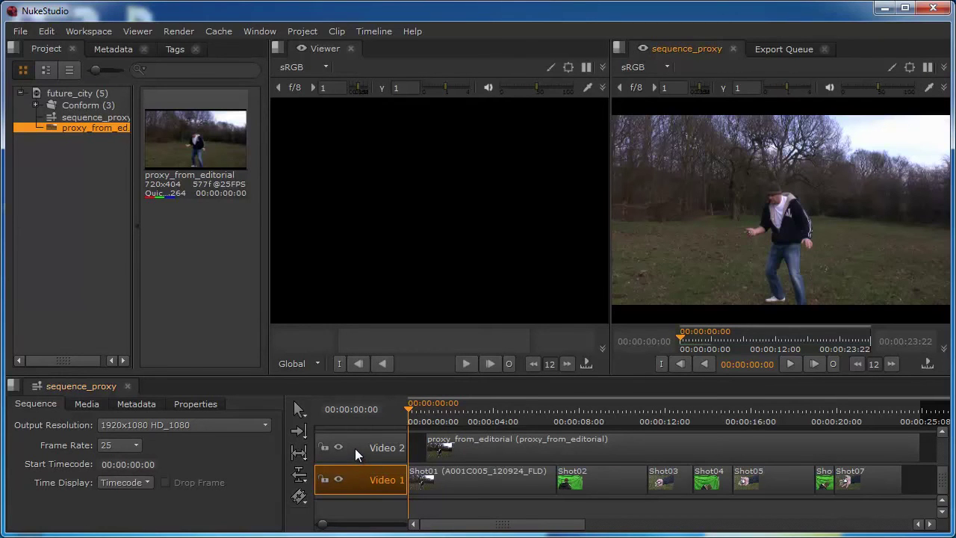
left_click(360, 446)
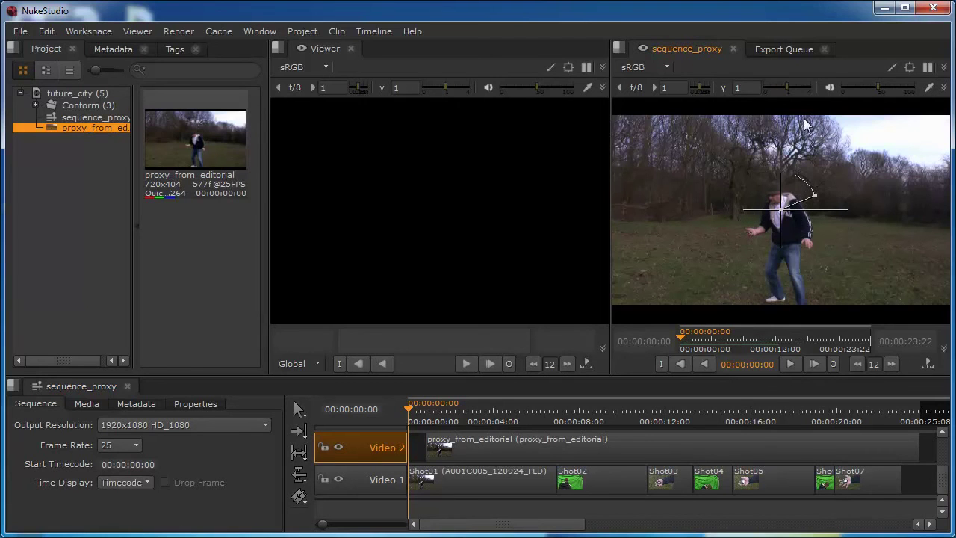
left_click_drag(609, 132, 459, 153)
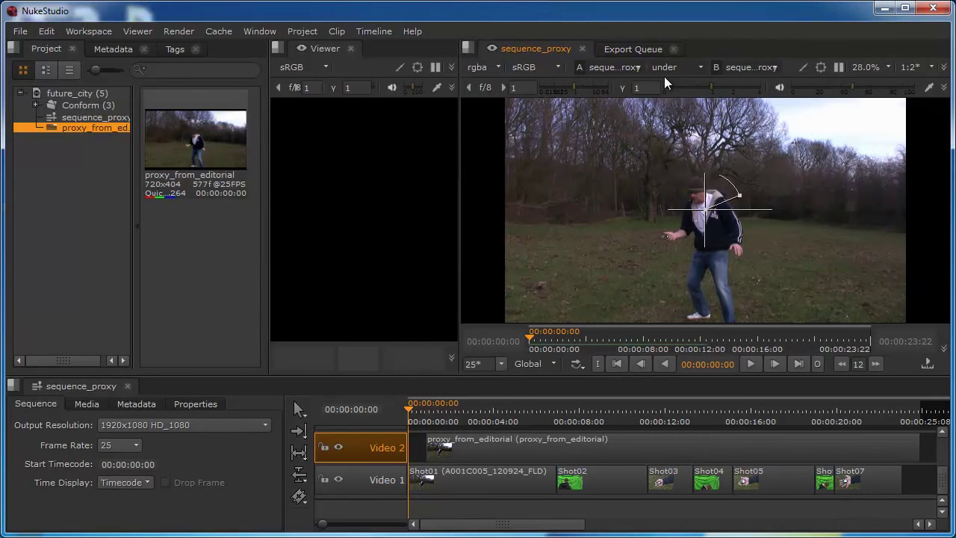
- Set the viewer comparison to horizontal and scrub through Shot01 to check the sync of the two tracks side by side
left_click(702, 65)
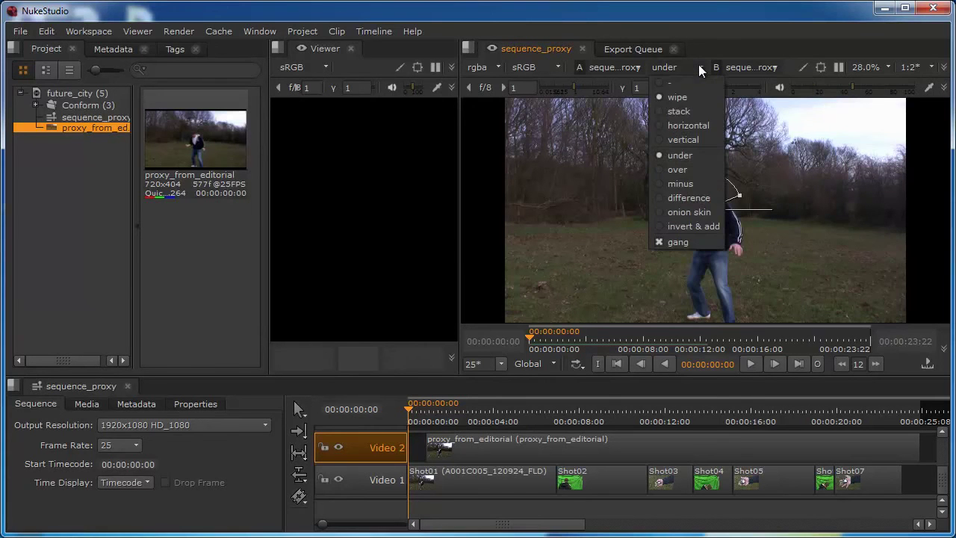
left_click(696, 126)
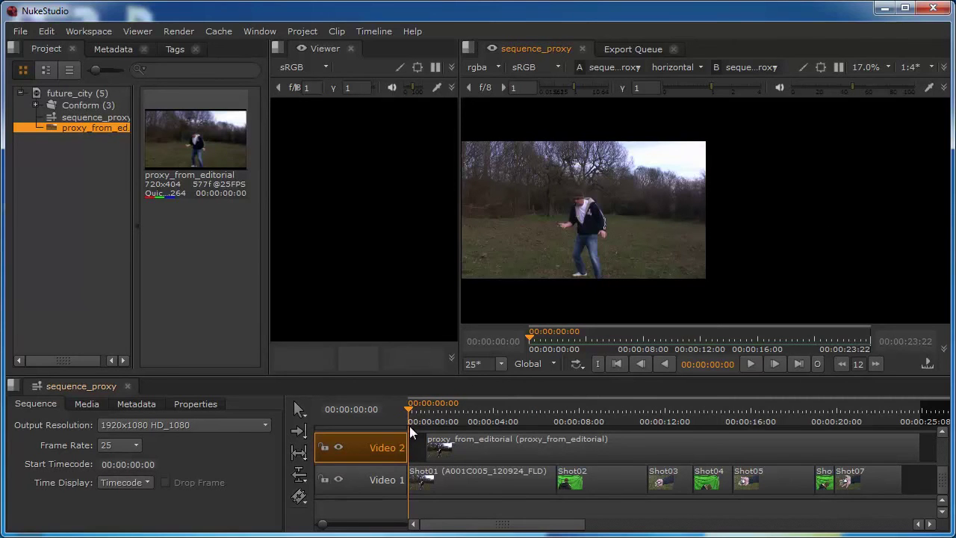
left_click_drag(410, 410, 438, 416)
left_click(444, 452)
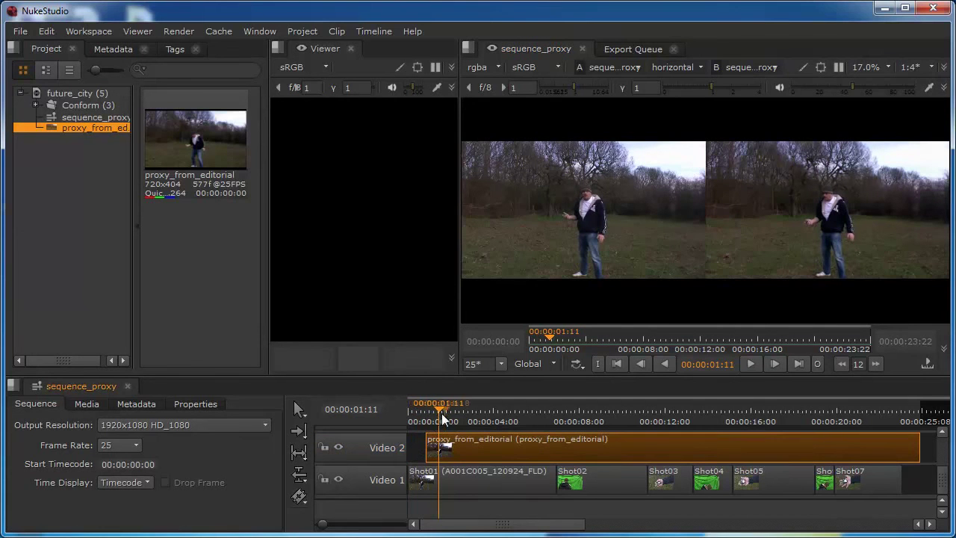
left_click_drag(440, 409, 541, 448)
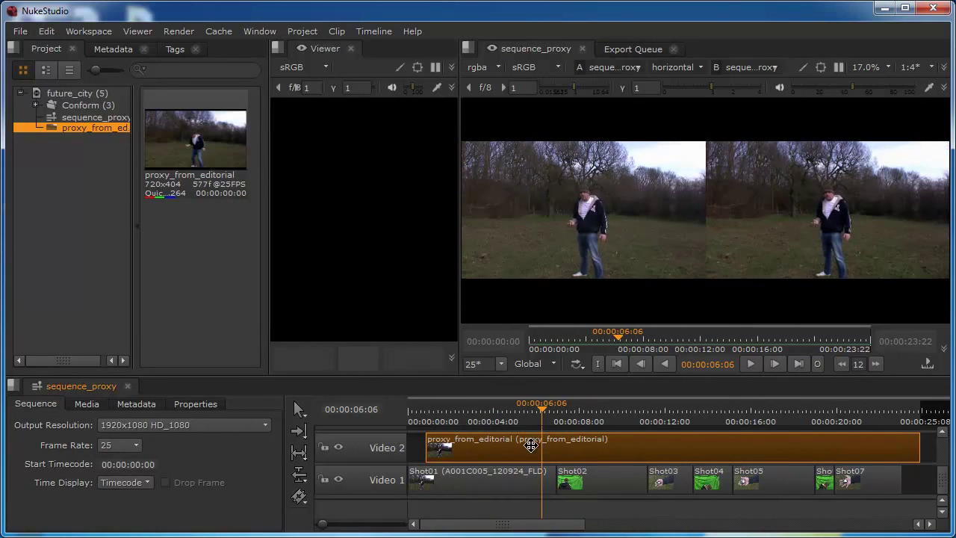
left_click_drag(549, 406, 554, 440)
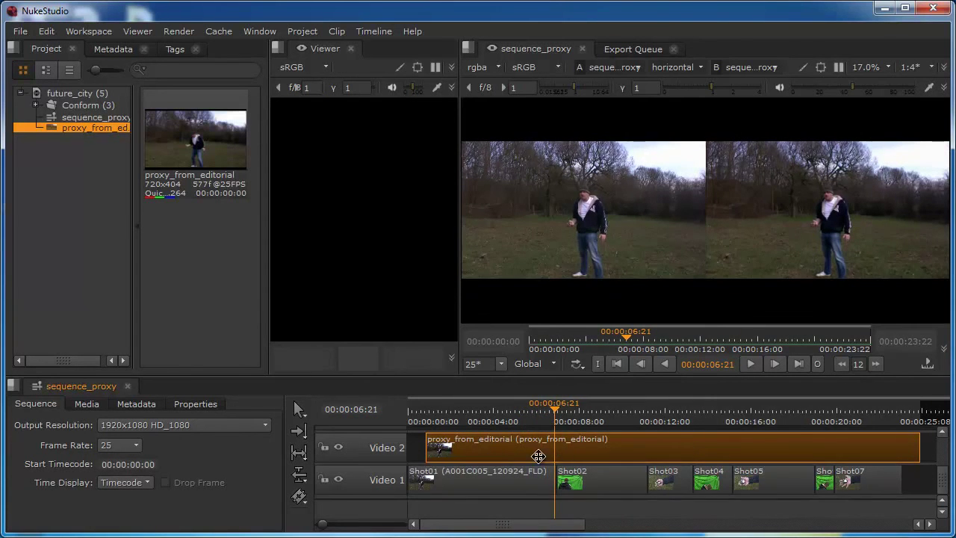
left_click_drag(554, 410, 547, 441)
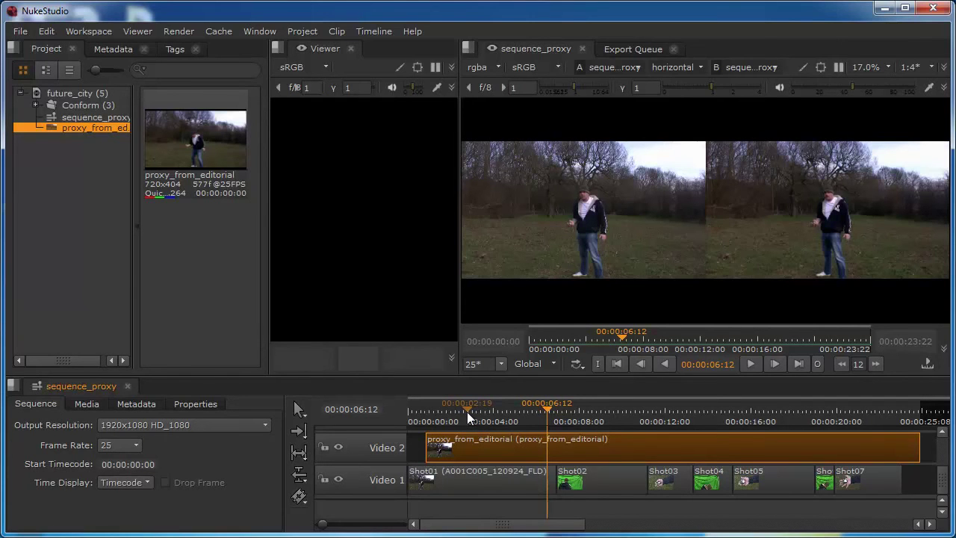
left_click_drag(455, 412, 499, 412)
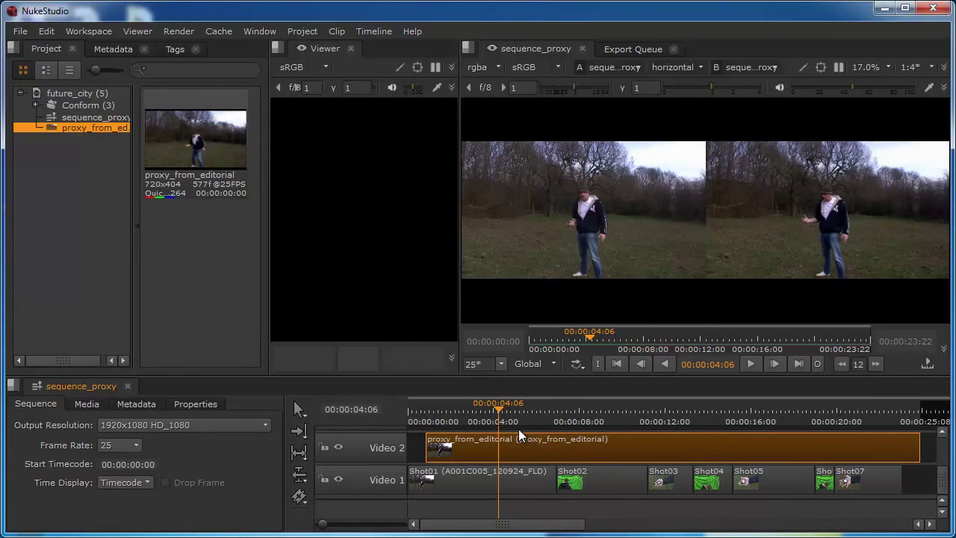
left_click_drag(496, 410, 474, 425)
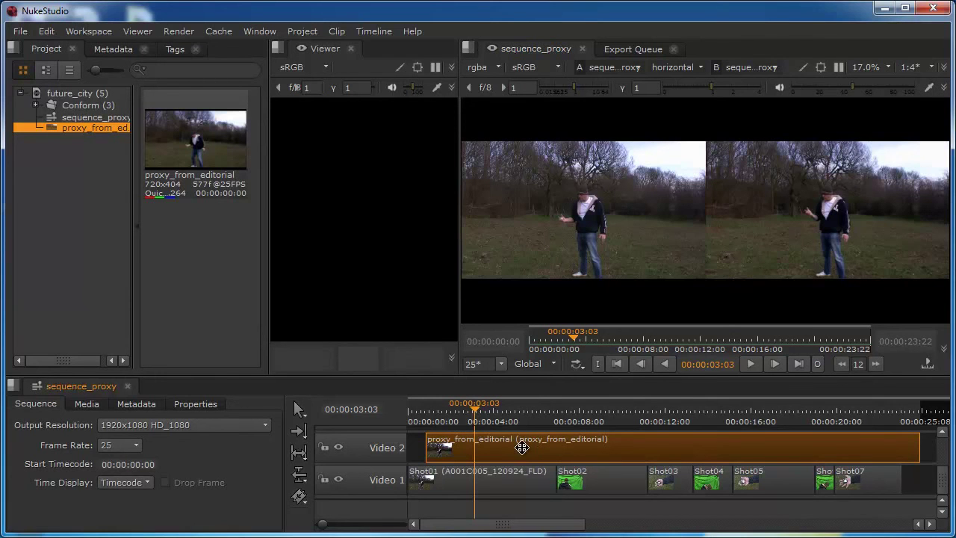
- Move proxy_from_editorial back to the sequence start, check its sync around 00:00:05:11 and switch the viewer comparison to wipe
left_click_drag(535, 451, 518, 448)
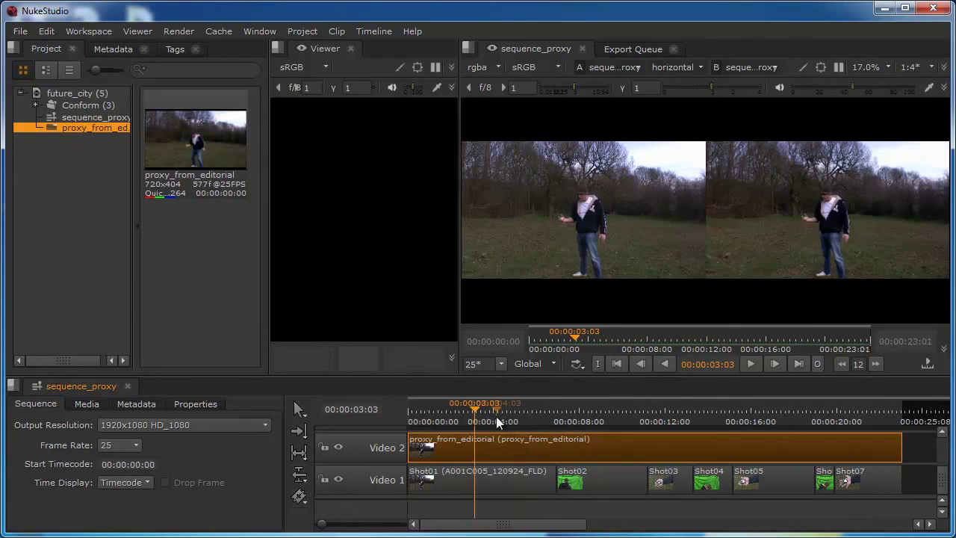
left_click_drag(475, 411, 524, 439)
left_click(691, 68)
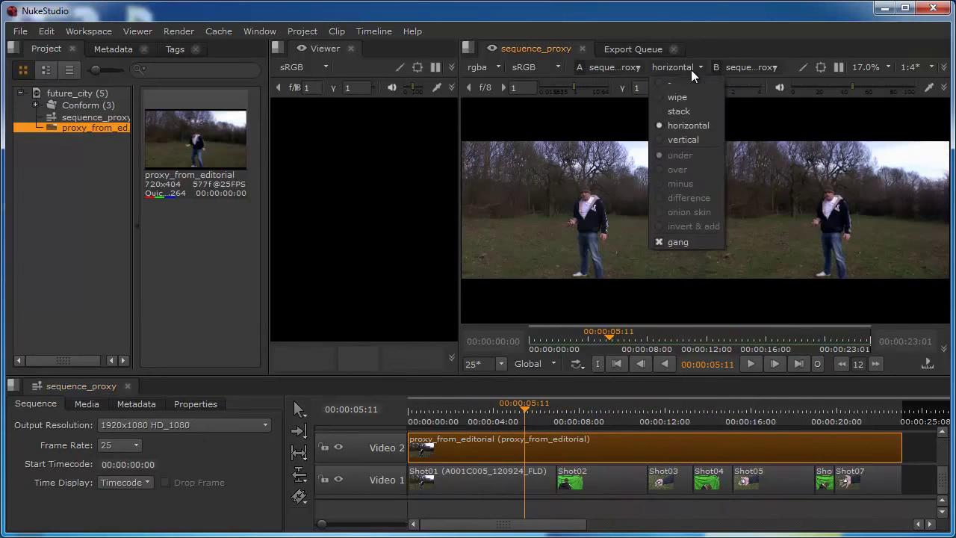
left_click(680, 91)
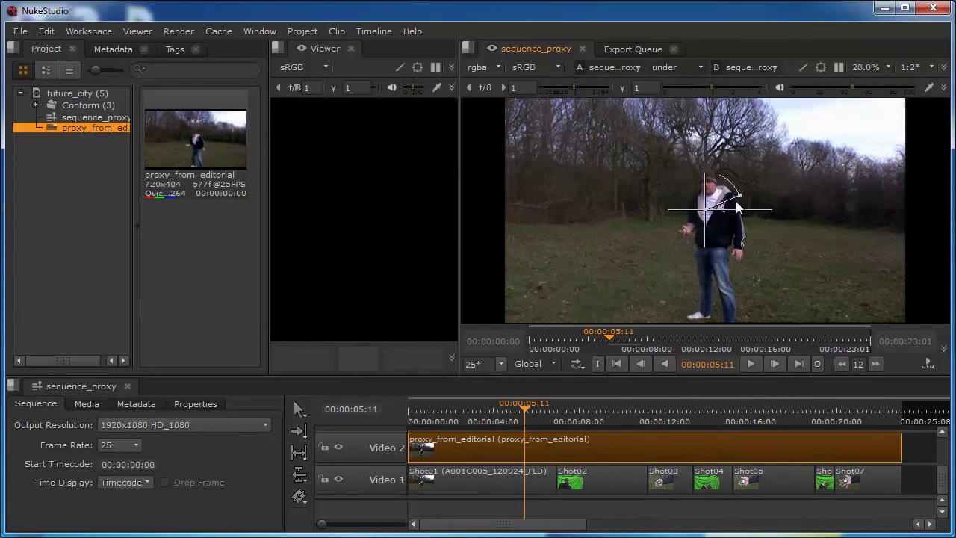
- Shift proxy_from_editorial about 19 frames later on Video 2 and compare the tracks at 00:00:04:09 by moving the wipe centre slightly
left_click_drag(495, 433, 512, 434)
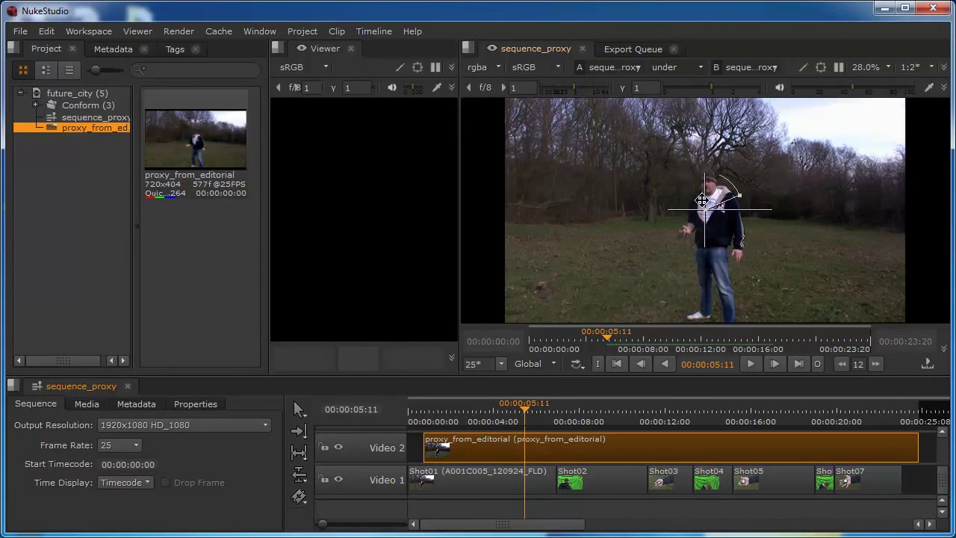
left_click_drag(527, 410, 505, 411)
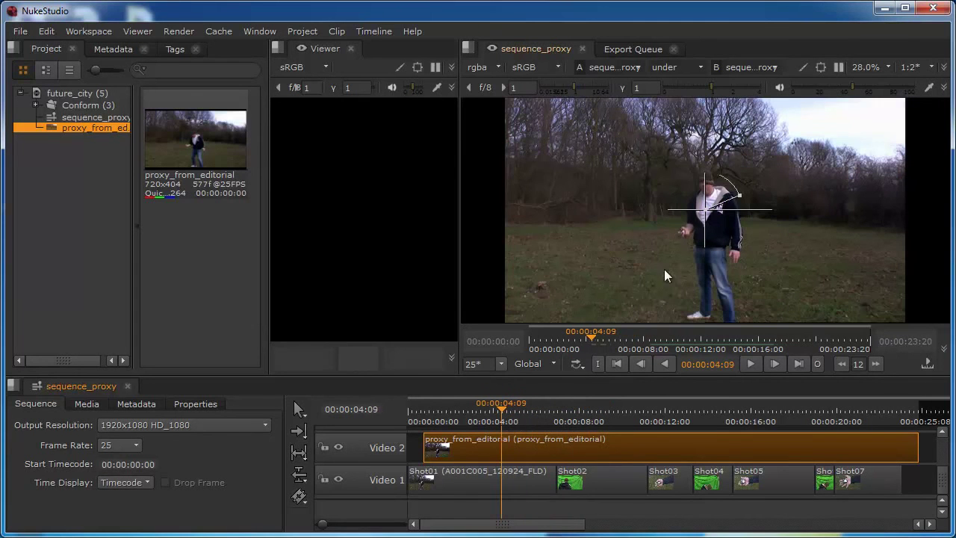
mouse_move(705, 209)
left_mouse_down()
mouse_move(681, 216)
mouse_move(699, 207)
left_mouse_up()
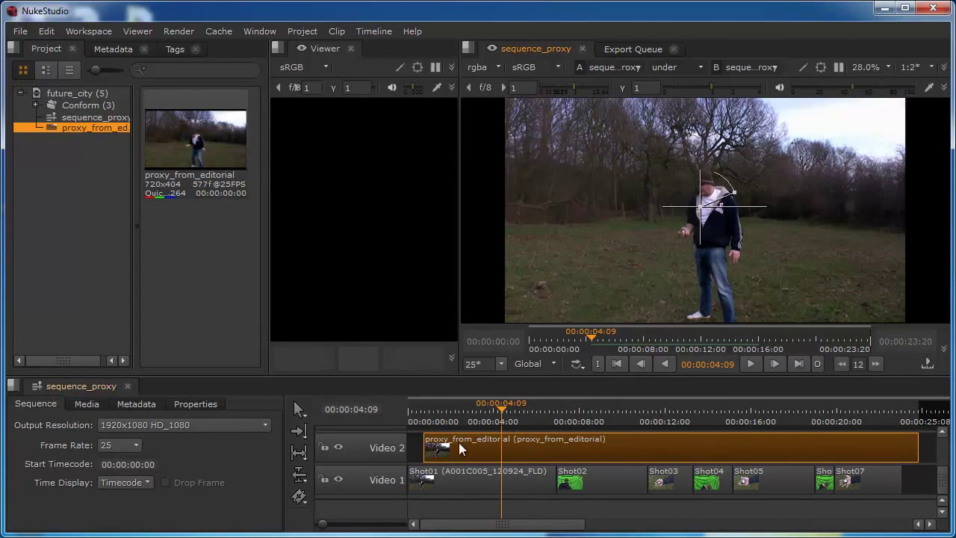
- Go to 00:00:07:17 in Shot02 and reposition and rotate the wipe into a diagonal split across the two tracks
left_click_drag(513, 407, 569, 419)
left_click_drag(701, 207, 722, 216)
left_click_drag(783, 214, 754, 165)
left_click_drag(724, 218, 681, 209)
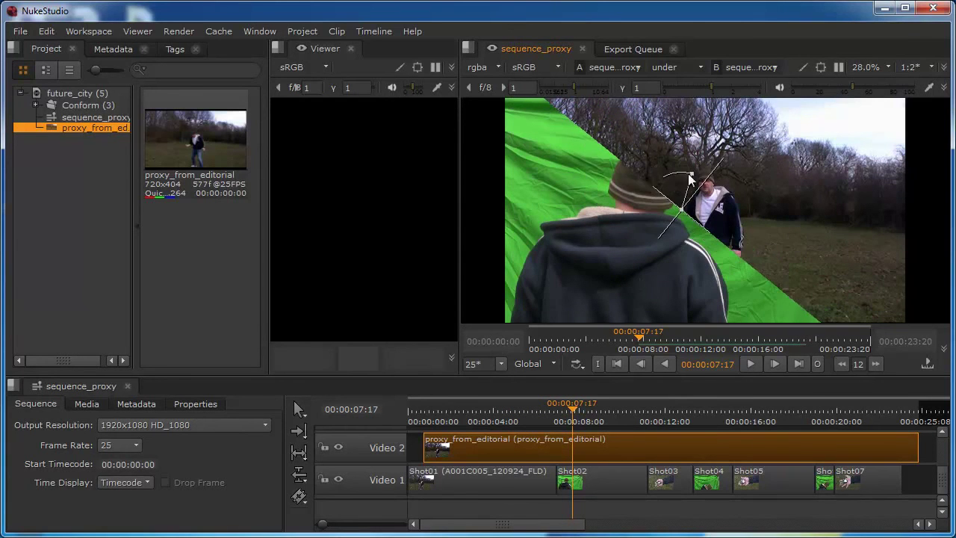
- Move proxy_from_editorial back to the sequence start and compare the two tracks there using the horizontal viewer comparison
mouse_move(693, 175)
left_mouse_down()
mouse_move(670, 169)
mouse_move(692, 174)
left_mouse_up()
left_click_drag(672, 451, 652, 450)
left_click_drag(521, 415, 382, 427)
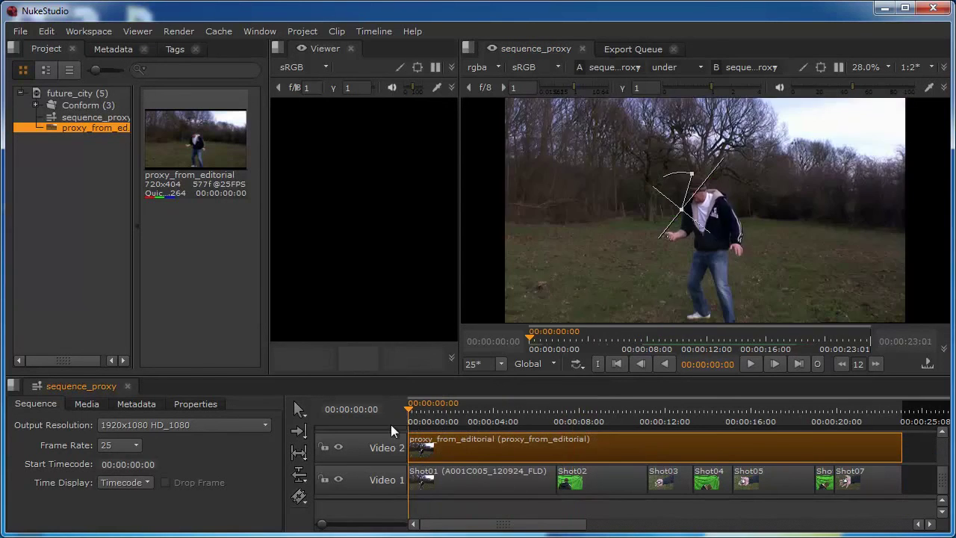
left_click(657, 67)
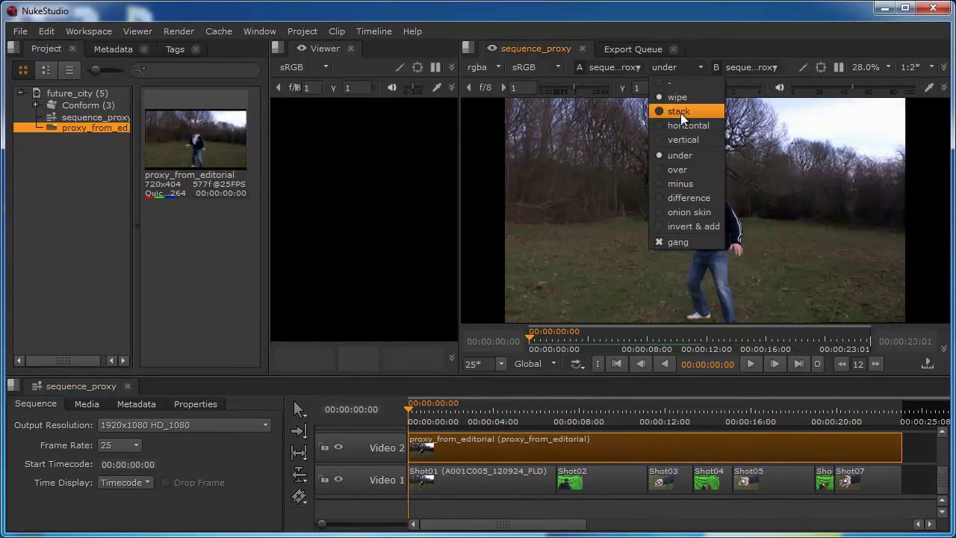
left_click(683, 125)
left_click_drag(522, 331, 471, 441)
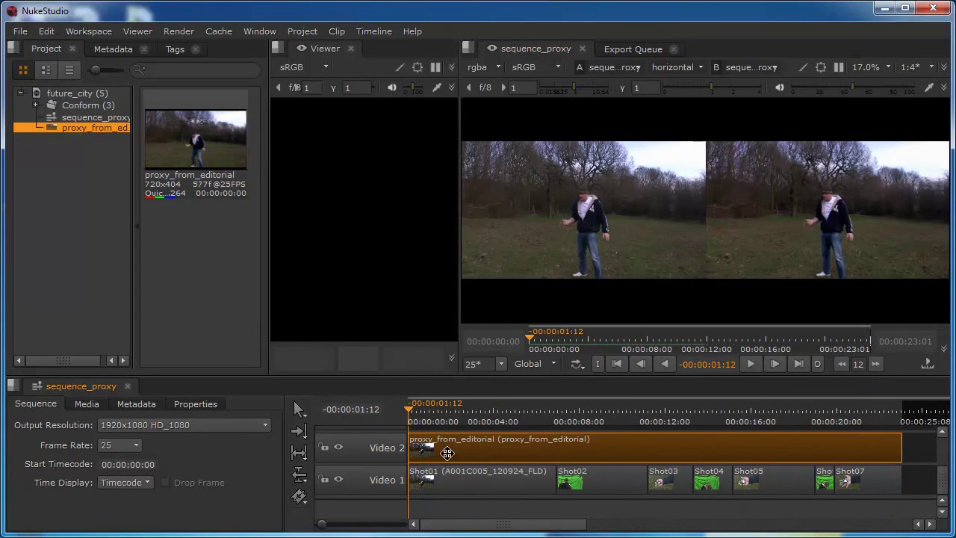
- Delete proxy_from_editorial from Video 2, narrow the sequence viewer and reframe the remaining Shot01 picture larger and centred
key("Delete")
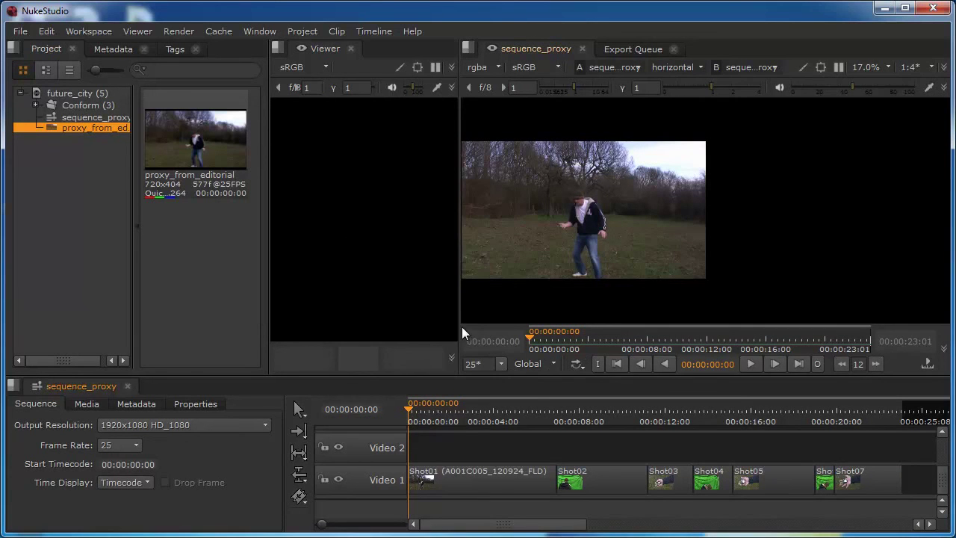
left_click_drag(457, 313, 569, 324)
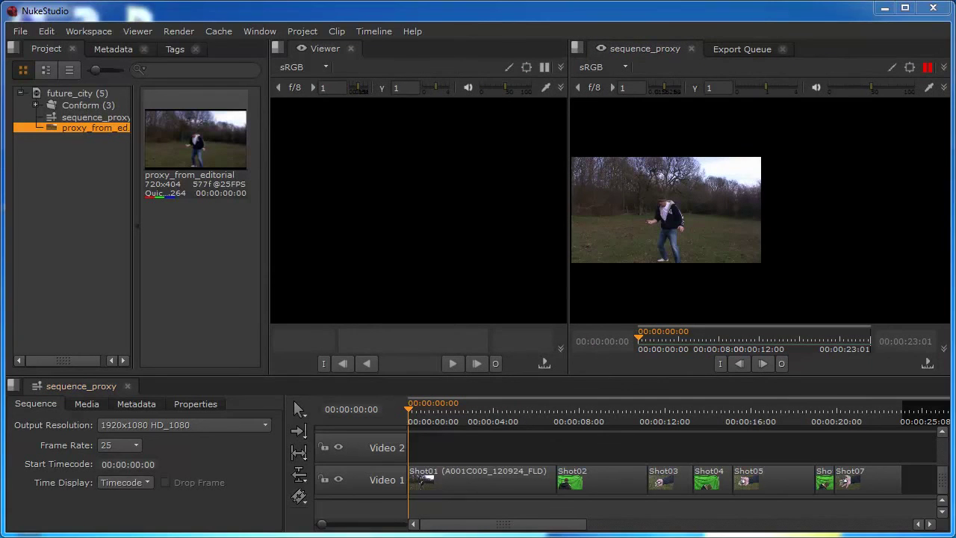
left_click_drag(657, 252, 746, 251)
scroll(742, 245, "up", 2)
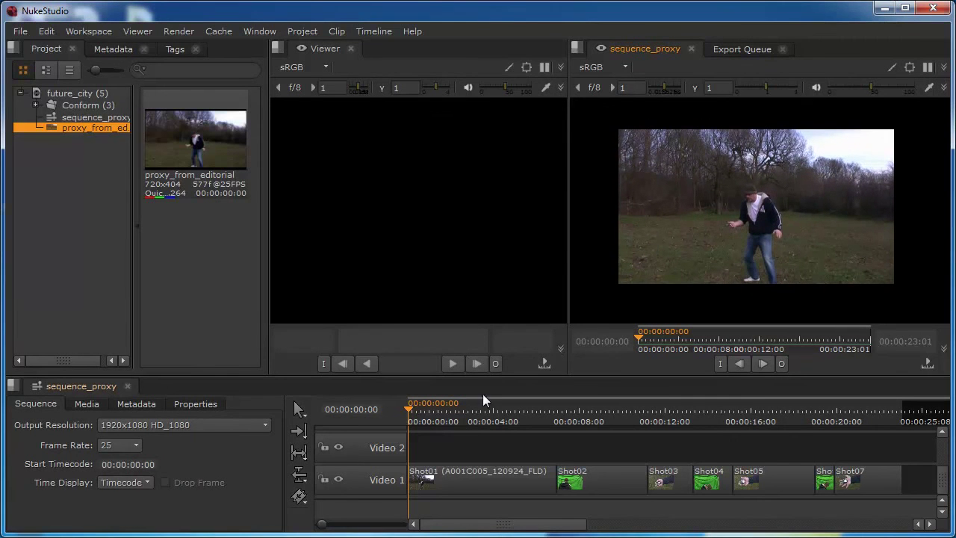
- Go to 00:00:07:23, select Shot02 on Video 1 and check its available handle frames
left_click_drag(415, 419, 575, 424)
left_click(601, 485)
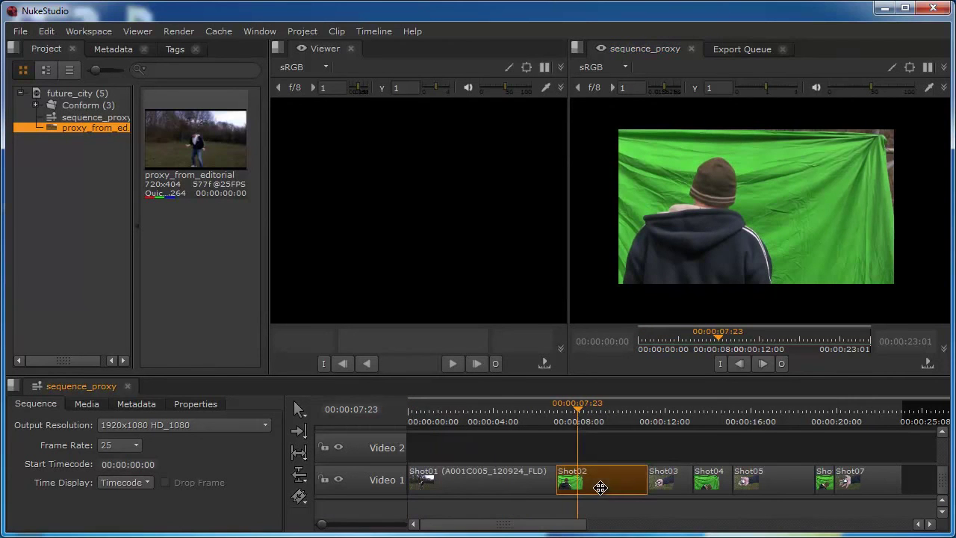
left_click_drag(591, 493, 591, 493)
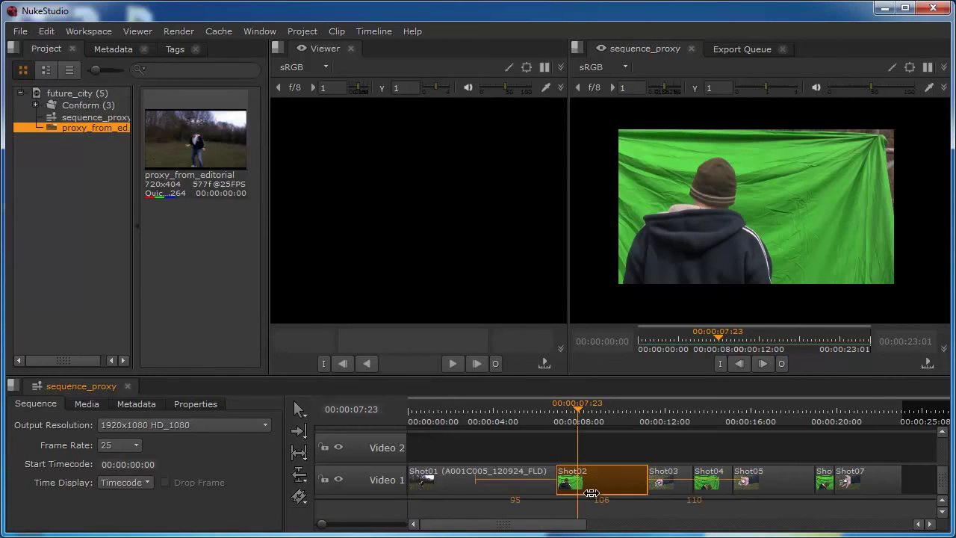
- Go to 00:00:11:17, select Shot03, enlarge the timeline area and add a Transform soft effect to the shot
left_click_drag(614, 421, 658, 413)
left_click(661, 482)
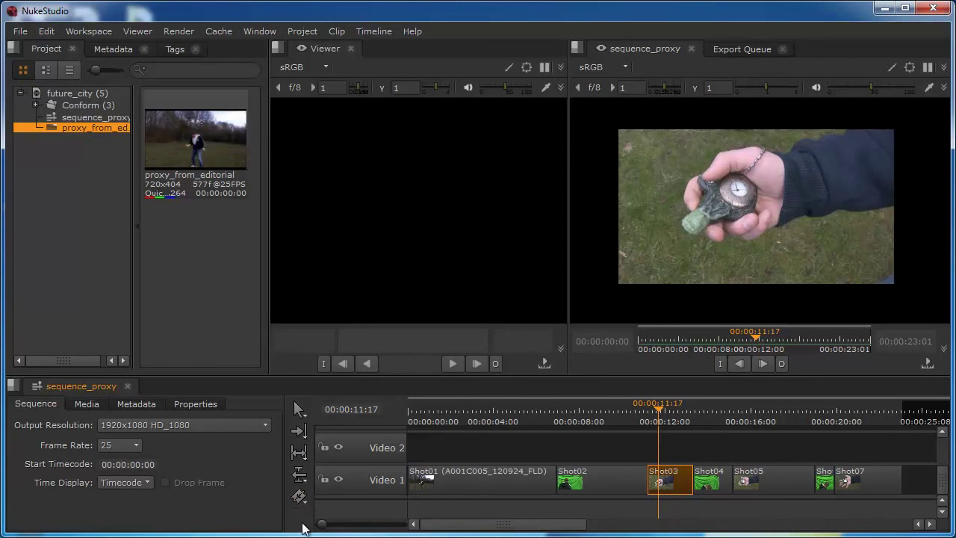
left_click_drag(318, 375, 330, 318)
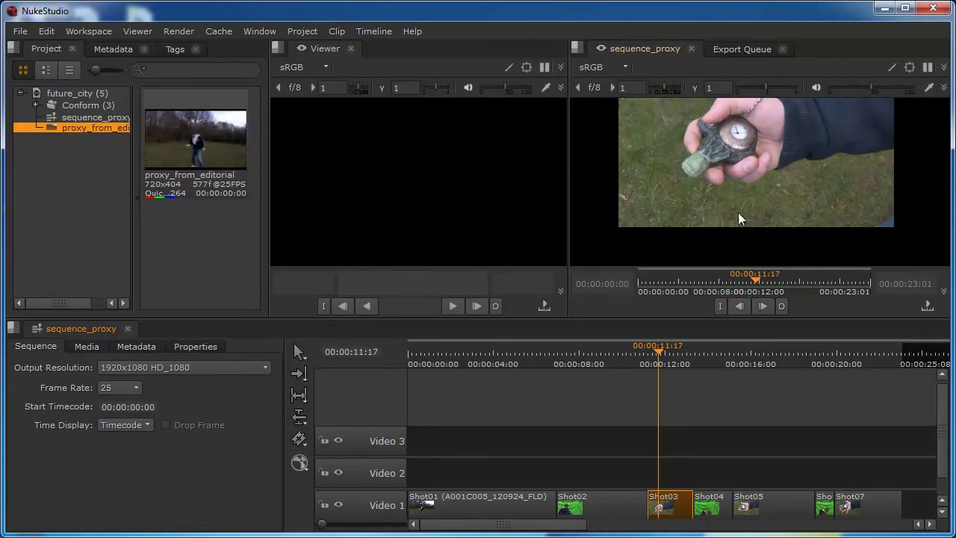
left_click(303, 467)
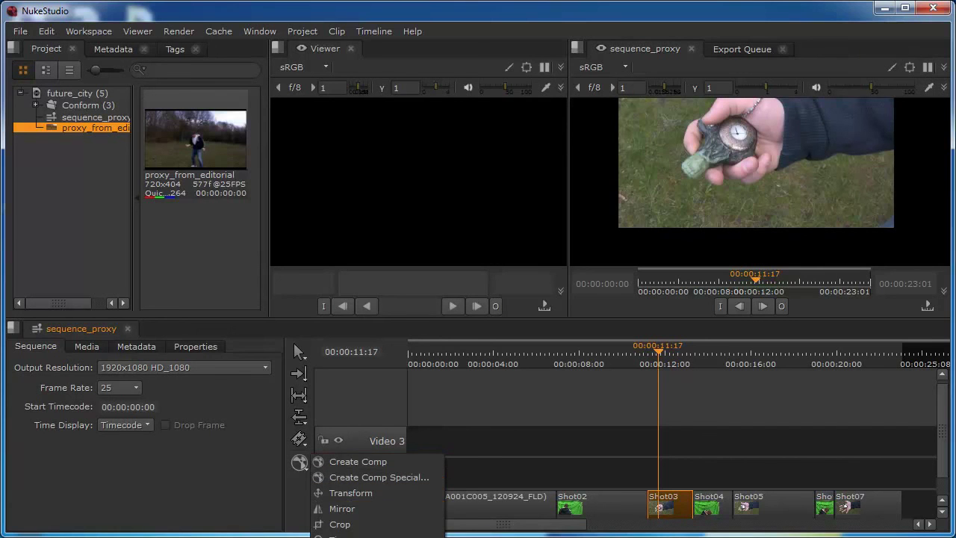
left_click(356, 493)
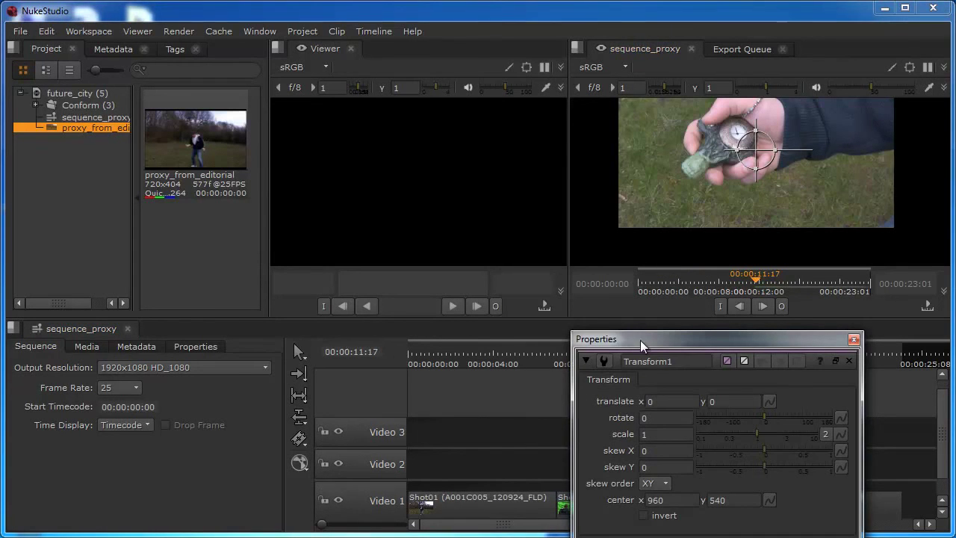
- Mirror Shot03 by splitting the Transform scale into width and height and setting the width to -1, then recheck the effect's properties
left_click(823, 436)
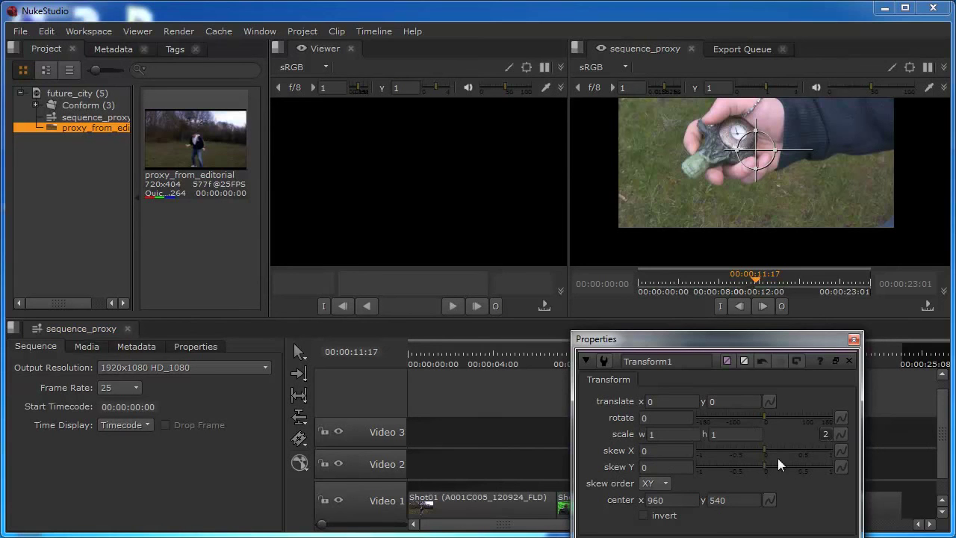
left_click(652, 436)
type("-1")
key("Return")
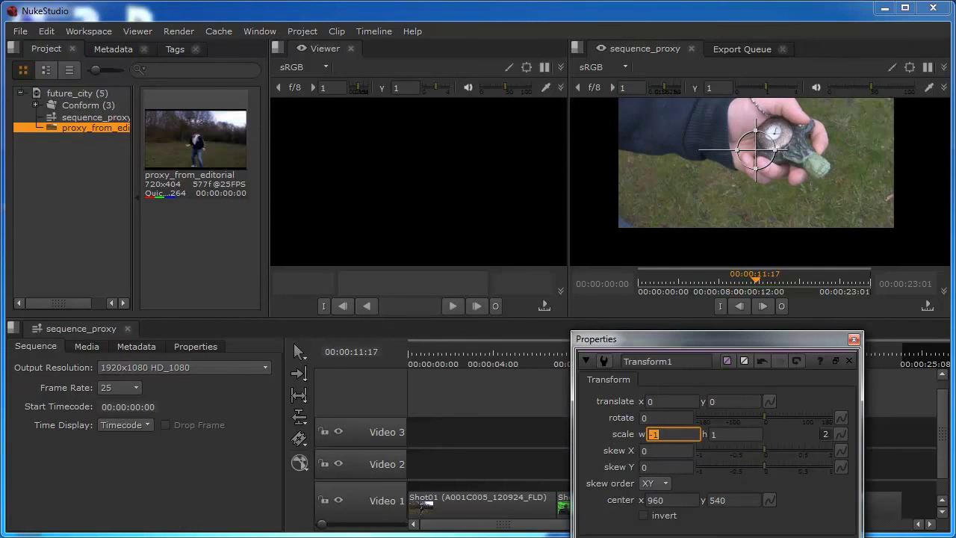
key("Escape")
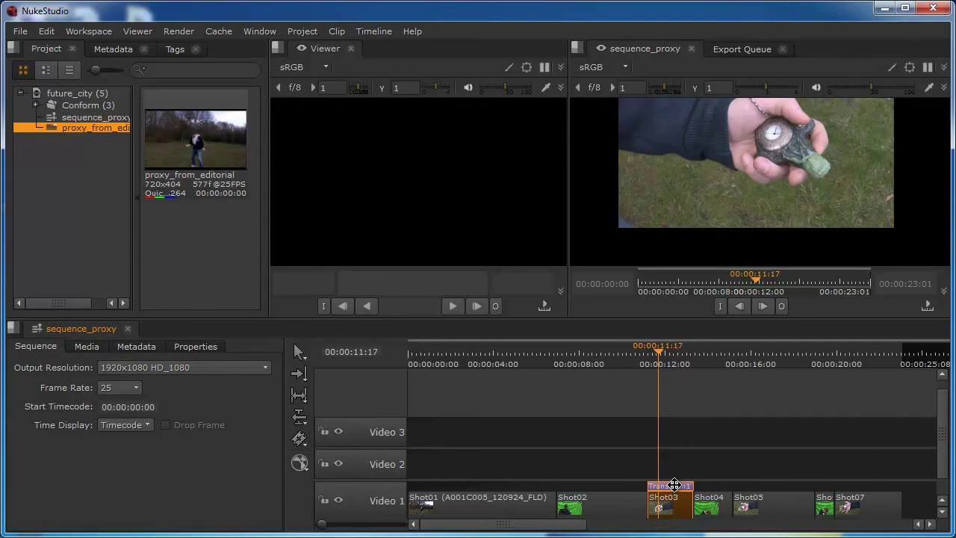
double_click(670, 484)
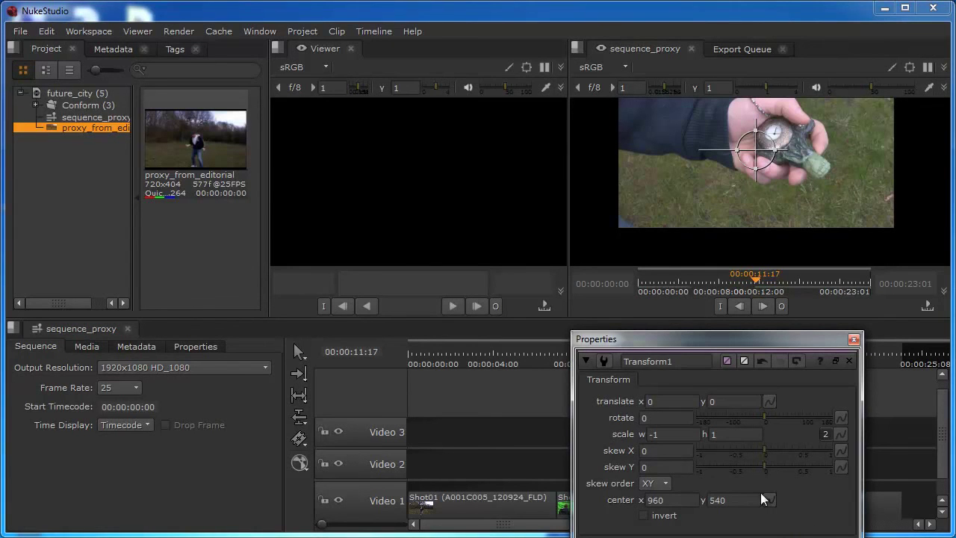
left_click(832, 537)
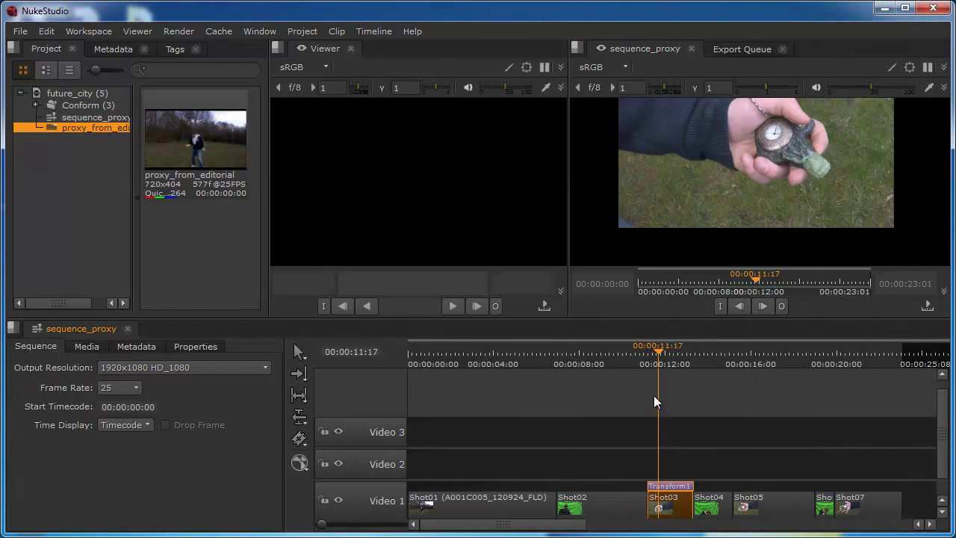
- Return to the sequence start, add a Transform soft effect to Shot01 and move its properties clear of the timeline
left_click_drag(657, 355, 352, 432)
left_click(482, 508)
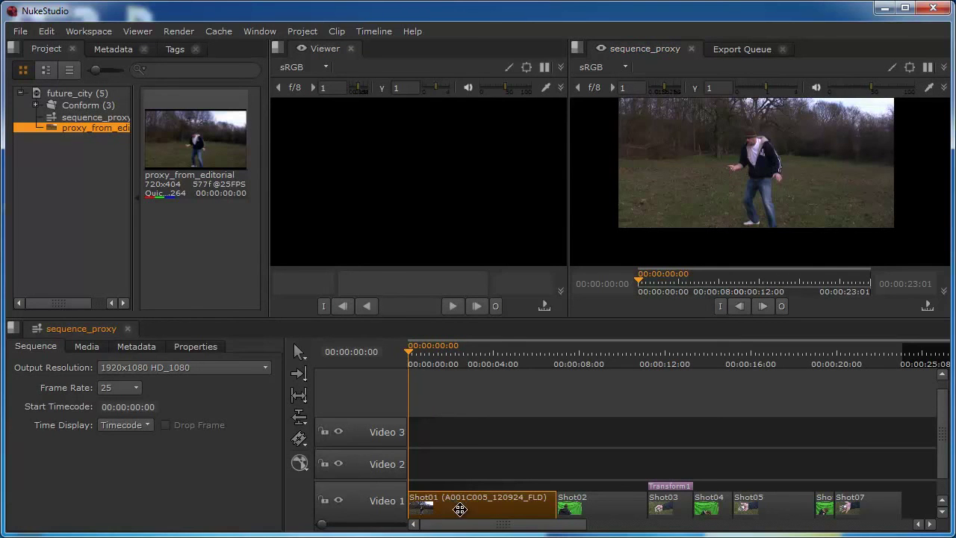
left_click(300, 463)
left_click(351, 493)
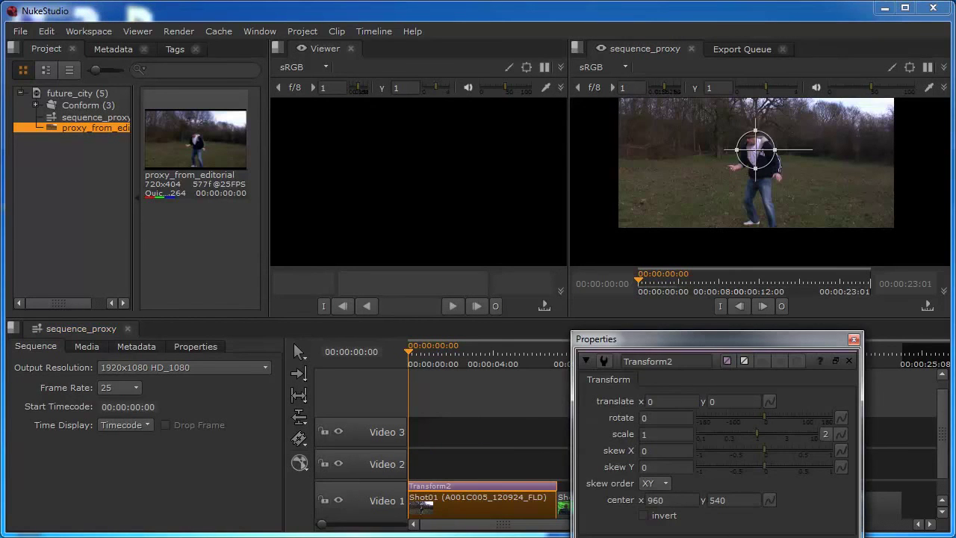
left_click_drag(626, 341, 236, 82)
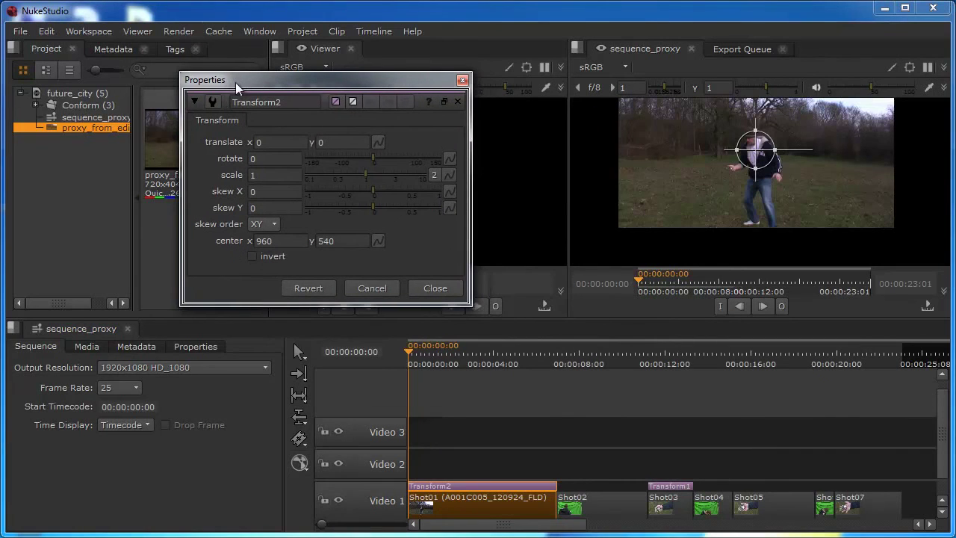
- Go to 00:00:05:00 in Shot01, raise the Transform scale to 1.6 and set a keyframe on it
left_click(486, 359)
left_click_drag(485, 359, 514, 365)
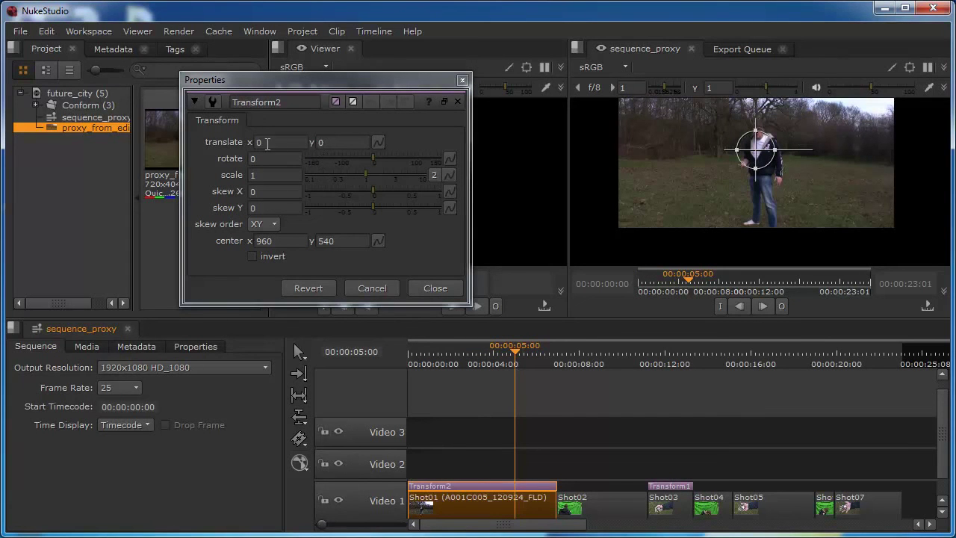
left_click_drag(370, 176, 377, 171)
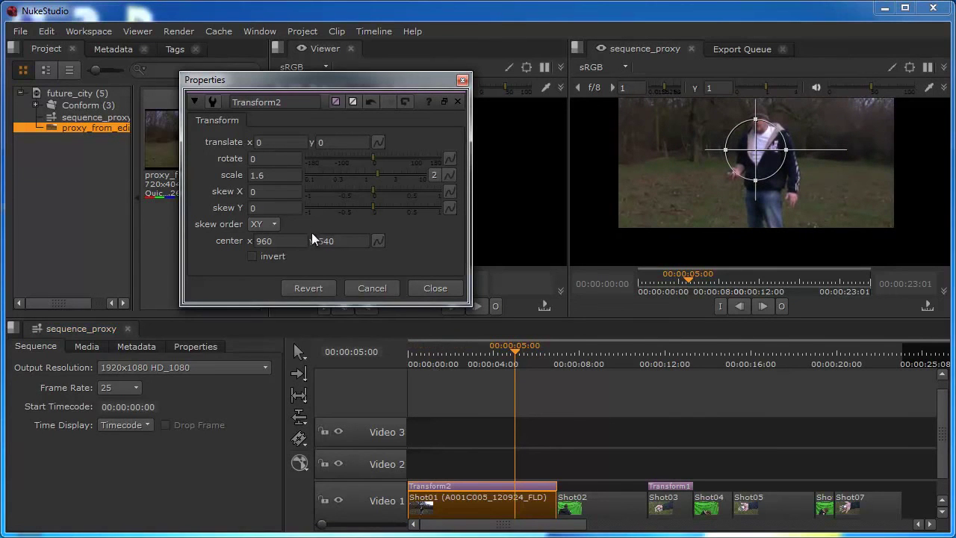
left_click(449, 178)
left_click(472, 187)
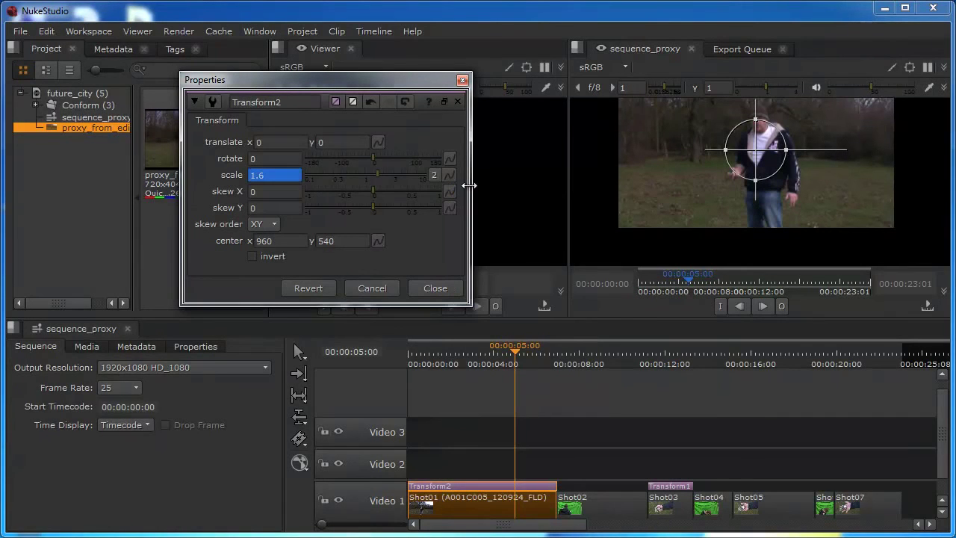
- Keyframe Shot01's Transform scale at 1 on 00:00:00:00, check the resulting zoom and close the effect's properties
left_click_drag(515, 350, 354, 313)
left_click(274, 174)
key("BackSpace")
key("BackSpace")
key("Return")
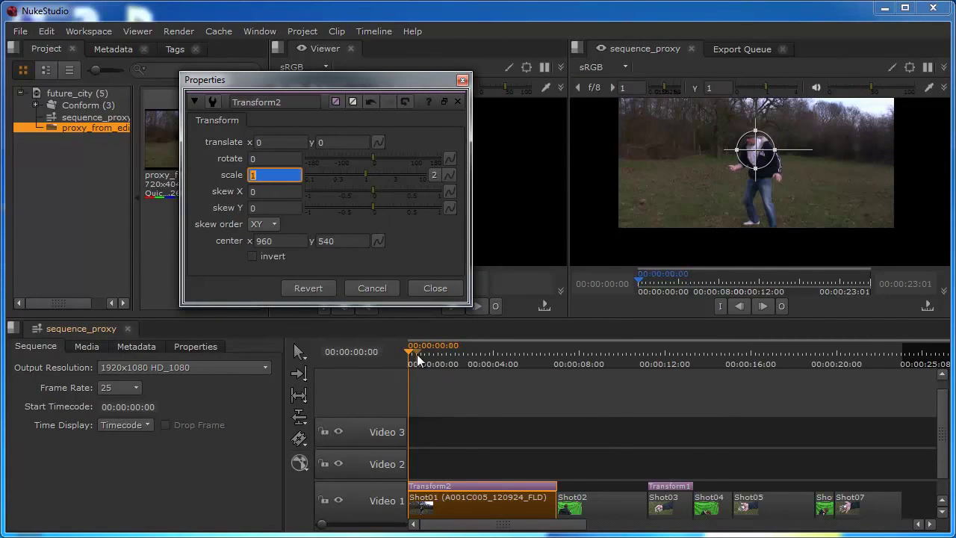
left_click_drag(408, 353, 411, 476)
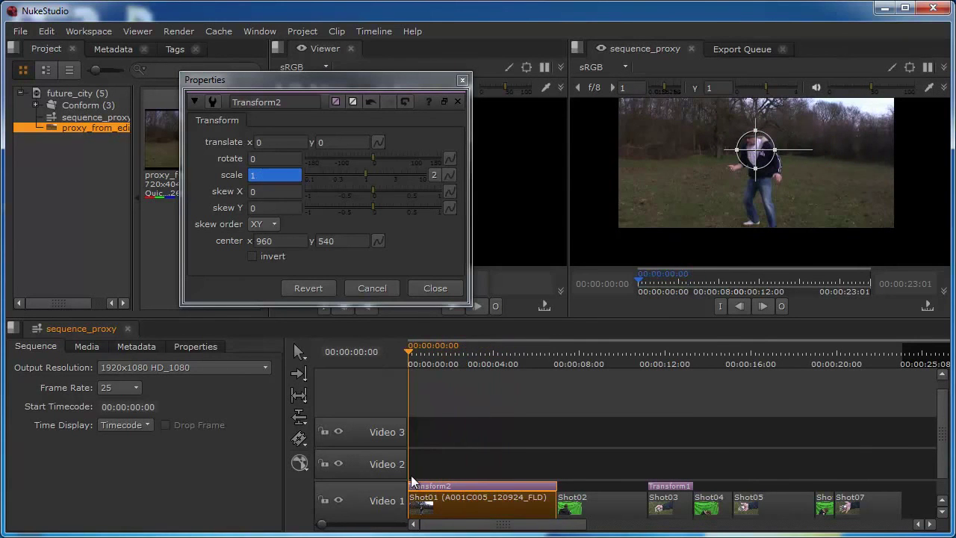
left_click(429, 288)
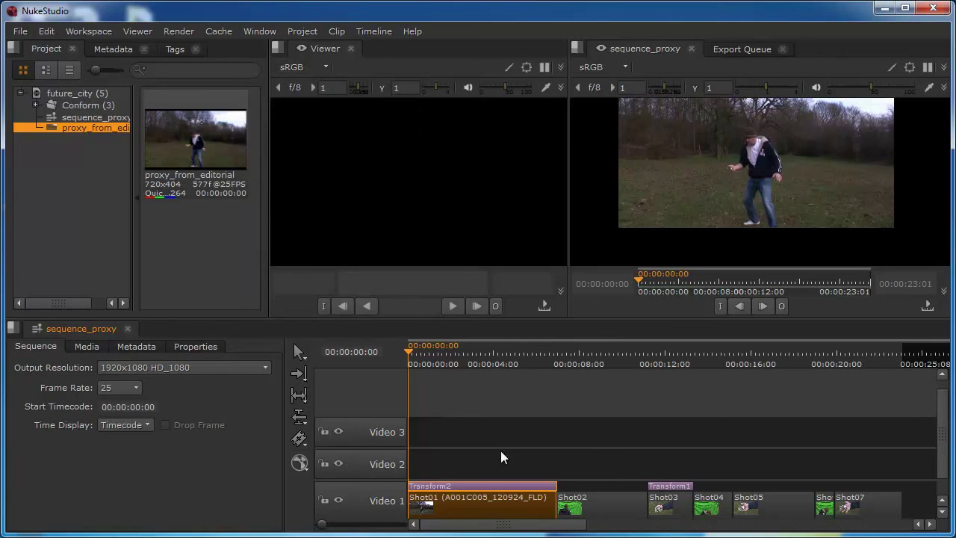
- Copy the mirroring Transform effect from Shot03 and paste it onto Shot05 and Shot07
left_click(677, 490)
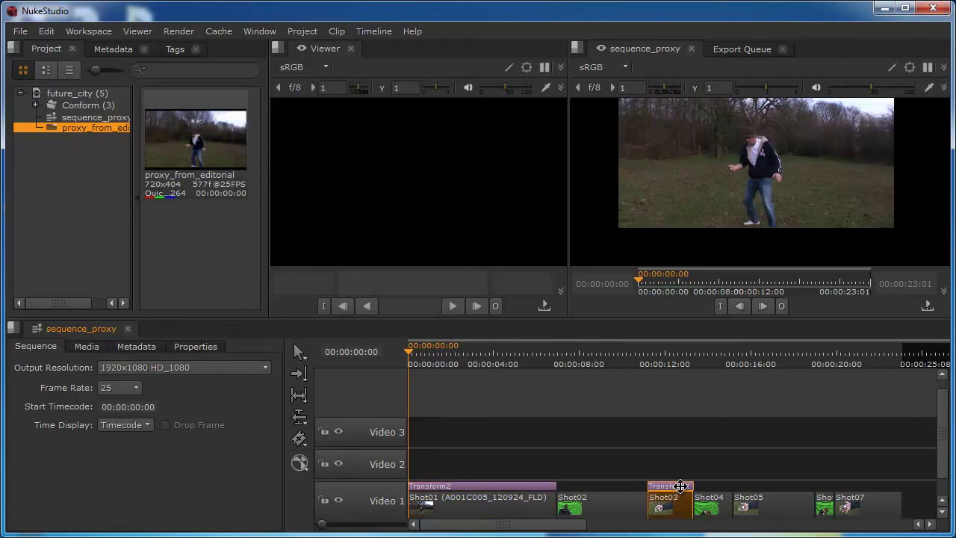
left_click(686, 478)
left_click(683, 483)
left_click(763, 505)
key("ctrl+v")
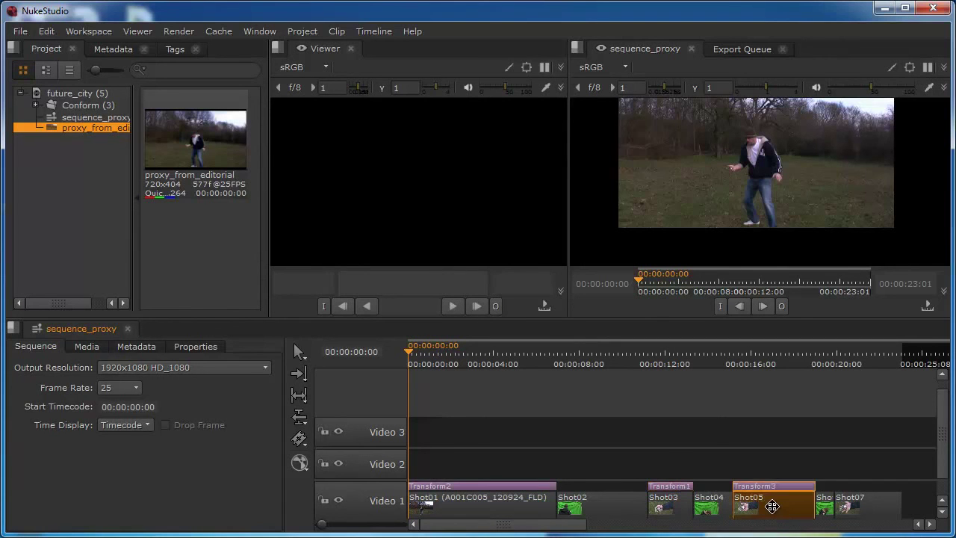
left_click(878, 505)
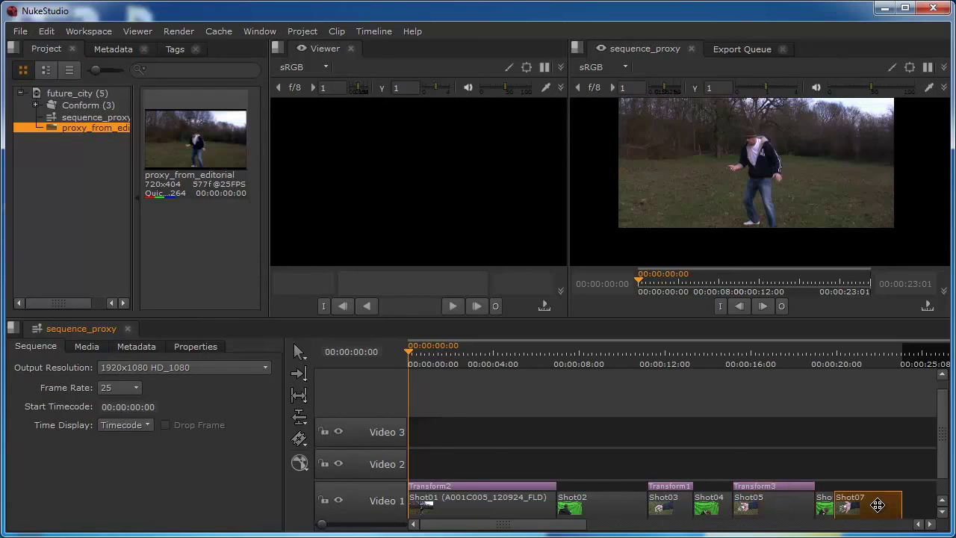
key("ctrl+v")
- Check the mirrored picture of Shot05 at 00:00:16:20 and select Shot02 on Video 1
left_click_drag(705, 348, 767, 397)
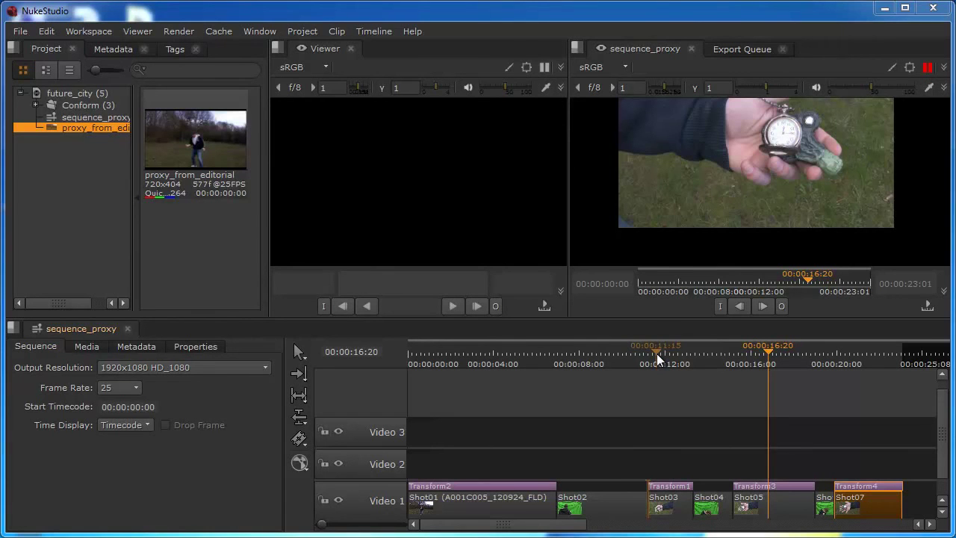
left_click(616, 504)
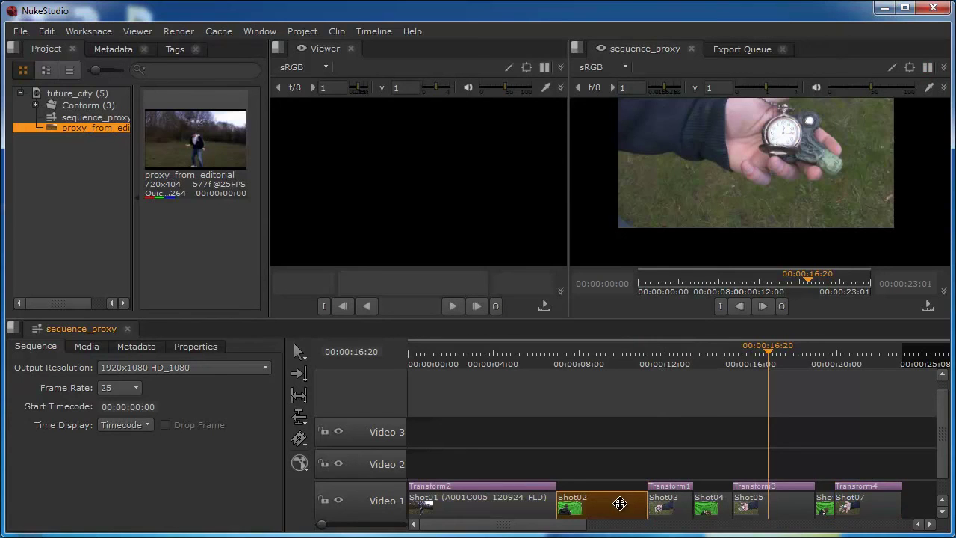